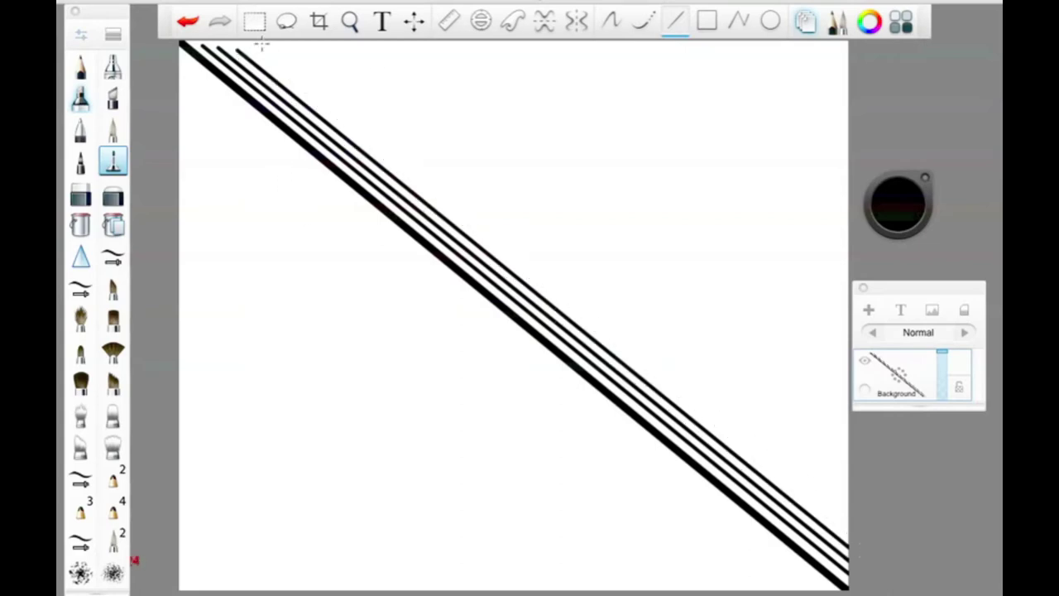
Draw a black square outline from straight lines in the white area below the diagonal lines
left_click_drag(221, 314, 221, 550)
mouse_move(220, 315)
left_mouse_down()
mouse_move(485, 313)
mouse_move(192, 544)
mouse_move(496, 542)
mouse_move(482, 537)
mouse_move(483, 548)
left_mouse_up()
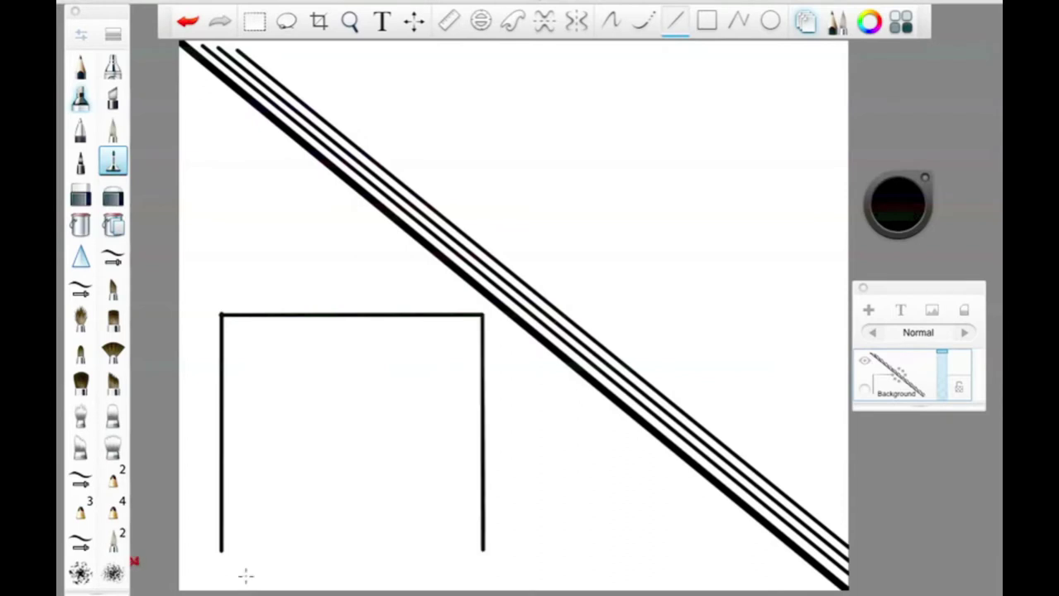
left_click_drag(221, 548, 483, 550)
Undo the first slanted line inside the square and set the Felt Pen's heavy-pressure size to 2.3
left_click_drag(222, 551, 229, 314)
left_click(189, 21)
left_click(84, 34)
left_click(502, 181)
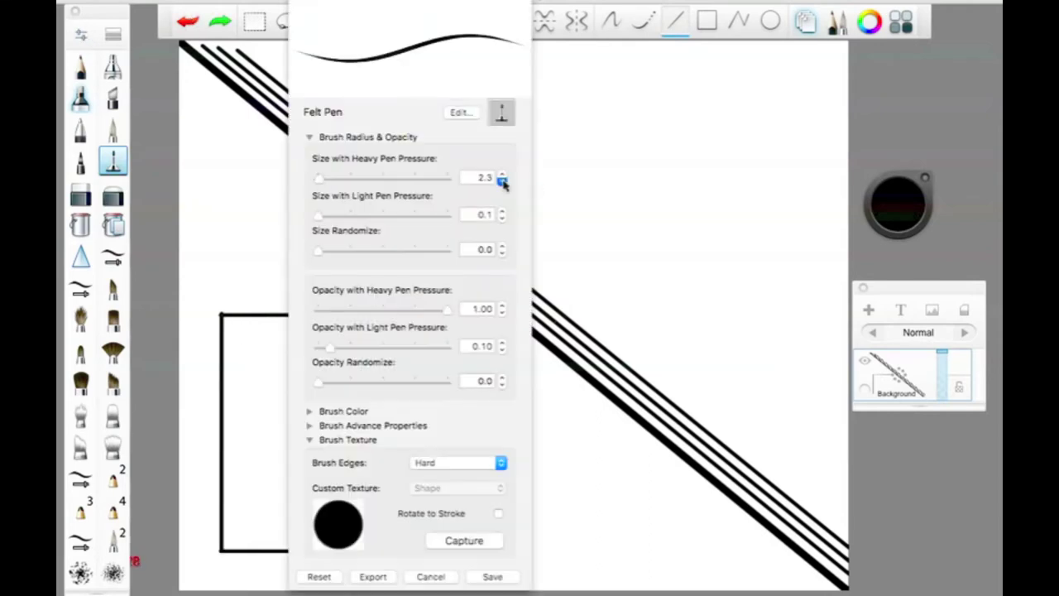
left_click(493, 577)
Fill the square with straight lines drawn end to end at slightly shifted angles, spiralling inward to its centre
mouse_move(222, 554)
left_mouse_down()
mouse_move(231, 314)
mouse_move(485, 333)
left_mouse_up()
key("super+z")
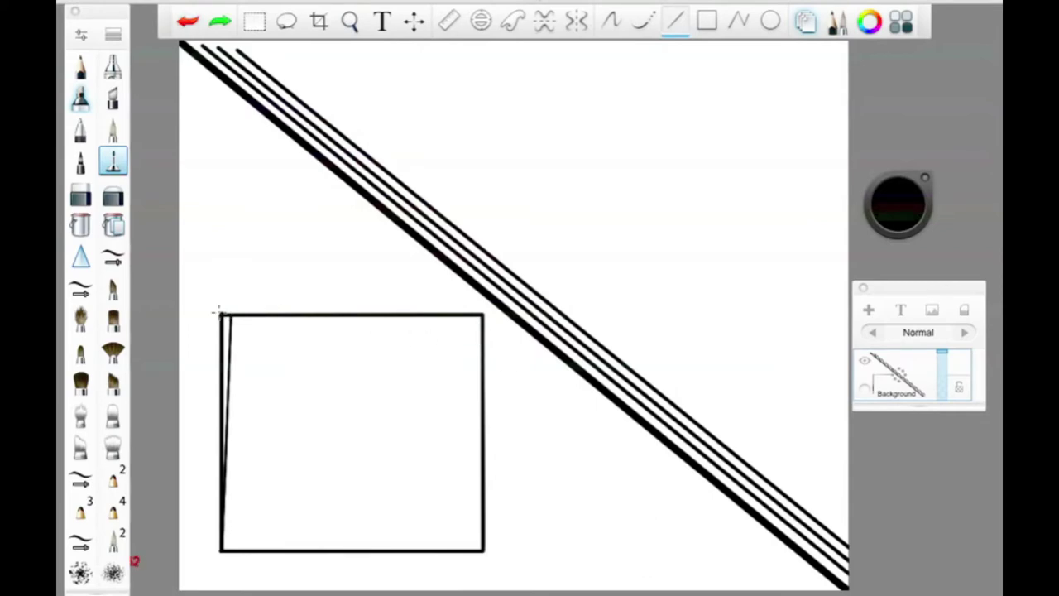
mouse_move(231, 315)
left_mouse_down()
mouse_move(484, 325)
mouse_move(472, 549)
left_mouse_up()
mouse_move(472, 549)
left_mouse_down()
mouse_move(276, 513)
mouse_move(222, 539)
mouse_move(240, 315)
mouse_move(486, 335)
left_mouse_up()
mouse_move(484, 335)
left_mouse_down()
mouse_move(464, 547)
mouse_move(374, 515)
mouse_move(218, 527)
mouse_move(252, 315)
mouse_move(484, 348)
mouse_move(450, 553)
mouse_move(229, 510)
mouse_move(216, 517)
mouse_move(266, 316)
mouse_move(485, 360)
mouse_move(446, 420)
mouse_move(440, 550)
left_mouse_up()
mouse_move(440, 549)
left_mouse_down()
mouse_move(267, 503)
mouse_move(220, 505)
mouse_move(278, 319)
mouse_move(406, 367)
mouse_move(479, 371)
left_mouse_up()
left_click_drag(479, 370, 424, 548)
left_click_drag(424, 547, 225, 498)
mouse_move(225, 498)
left_mouse_down()
mouse_move(291, 319)
mouse_move(477, 382)
mouse_move(411, 547)
mouse_move(225, 485)
mouse_move(306, 322)
mouse_move(471, 393)
mouse_move(405, 541)
mouse_move(347, 502)
mouse_move(230, 470)
mouse_move(324, 329)
mouse_move(469, 404)
mouse_move(383, 533)
mouse_move(234, 460)
mouse_move(337, 329)
mouse_move(456, 420)
mouse_move(465, 415)
left_mouse_up()
left_click_drag(465, 416, 369, 533)
left_click_drag(369, 532, 249, 446)
mouse_move(252, 441)
left_mouse_down()
mouse_move(352, 368)
mouse_move(347, 344)
left_mouse_up()
left_click_drag(347, 344, 445, 435)
mouse_move(444, 436)
left_mouse_down()
mouse_move(345, 526)
mouse_move(358, 521)
mouse_move(261, 433)
left_mouse_up()
left_click_drag(262, 433, 359, 355)
mouse_move(358, 355)
left_mouse_down()
mouse_move(438, 442)
mouse_move(344, 513)
left_mouse_up()
left_click_drag(344, 512, 274, 422)
left_click_drag(273, 421, 377, 368)
left_click_drag(379, 369, 411, 461)
left_click_drag(411, 462, 327, 489)
left_click_drag(327, 489, 302, 404)
left_click_drag(303, 404, 384, 391)
left_click_drag(385, 391, 399, 468)
left_click_drag(399, 469, 316, 401)
mouse_move(316, 401)
left_mouse_down()
mouse_move(388, 404)
mouse_move(384, 471)
left_mouse_up()
left_click_drag(384, 471, 320, 464)
left_click_drag(320, 464, 329, 403)
left_click_drag(329, 403, 387, 413)
left_click_drag(388, 414, 371, 470)
mouse_move(371, 470)
left_mouse_down()
mouse_move(321, 452)
mouse_move(342, 403)
left_mouse_up()
mouse_move(343, 403)
left_mouse_down()
mouse_move(384, 425)
mouse_move(364, 466)
mouse_move(322, 440)
left_mouse_up()
left_click_drag(322, 440, 354, 407)
mouse_move(354, 407)
left_mouse_down()
mouse_move(379, 435)
mouse_move(351, 460)
mouse_move(364, 414)
mouse_move(378, 436)
left_mouse_up()
left_click_drag(378, 436, 346, 452)
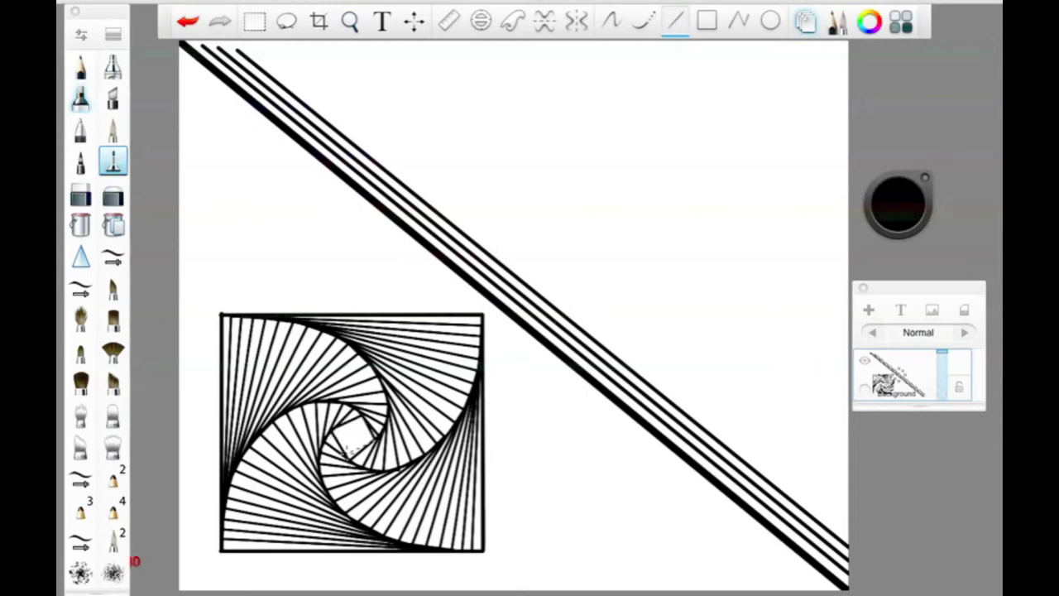
left_click_drag(370, 421, 338, 450)
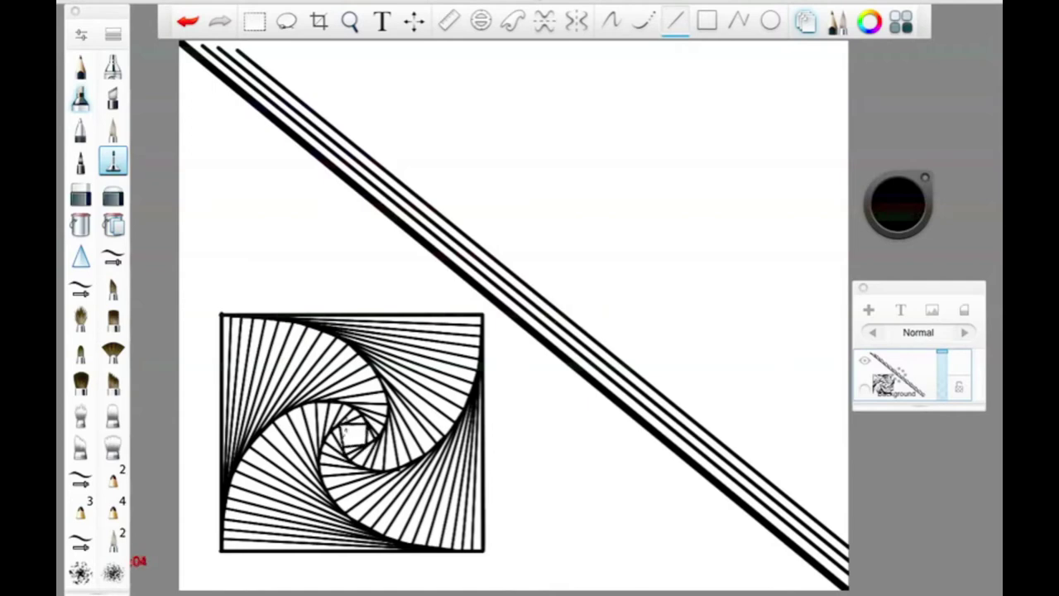
mouse_move(344, 426)
left_mouse_down()
mouse_move(368, 429)
mouse_move(356, 429)
left_mouse_up()
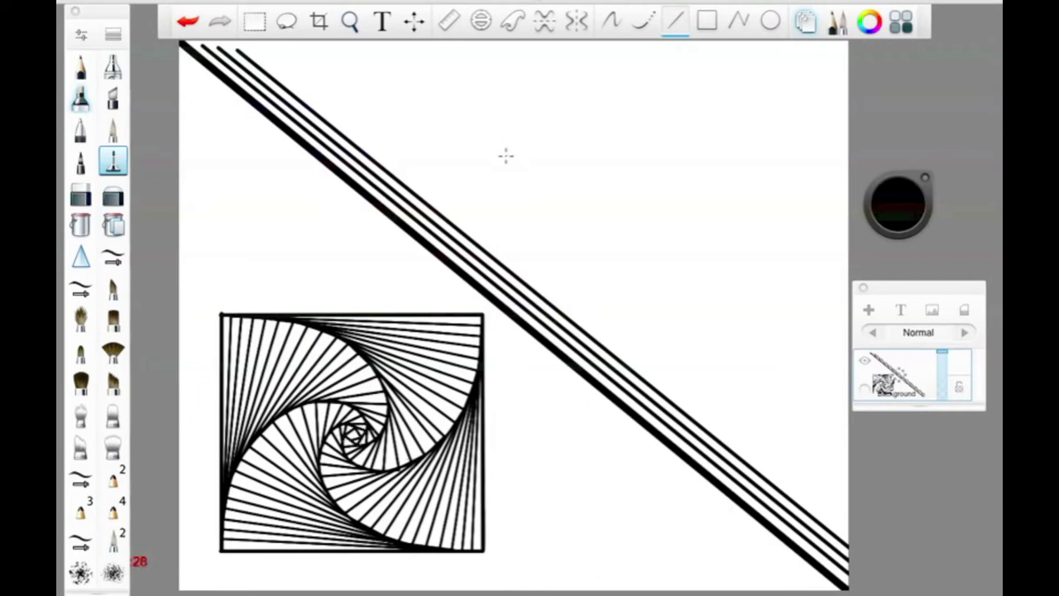
Flood-fill the area above the diagonal with black and set the Felt Pen colour to white
left_click(80, 223)
left_click(517, 111)
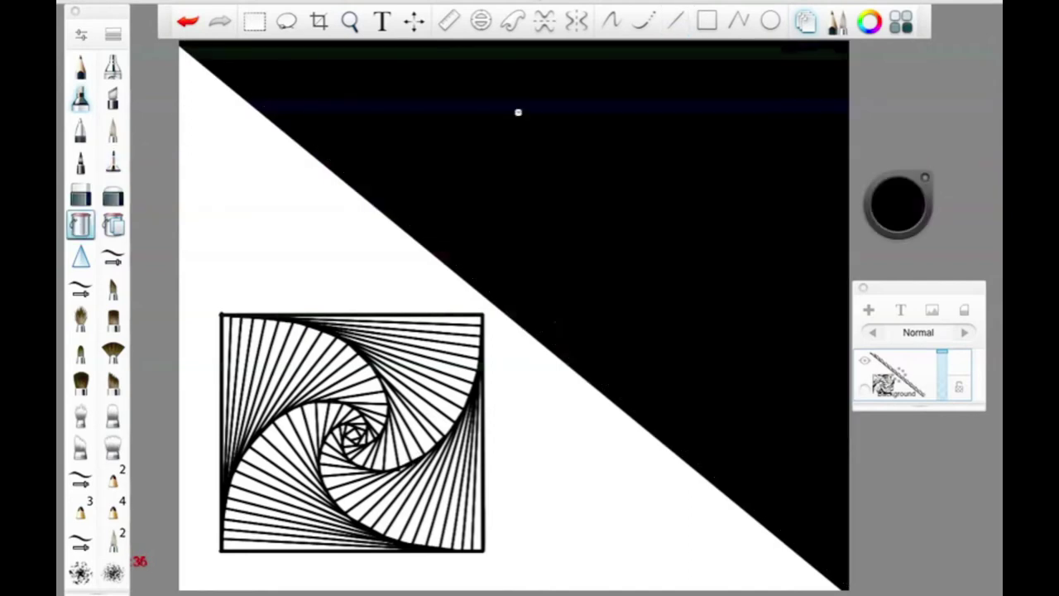
left_click(113, 162)
left_click(897, 205)
left_click(897, 177)
Undo the trial white strokes along the diagonal and increase the Felt Pen's heavy-pressure size for straight-line drawing
mouse_move(194, 47)
left_mouse_down()
mouse_move(467, 215)
mouse_move(570, 306)
left_mouse_up()
key("super+z")
left_click(674, 21)
mouse_move(194, 47)
left_mouse_down()
mouse_move(886, 538)
mouse_move(865, 589)
left_mouse_up()
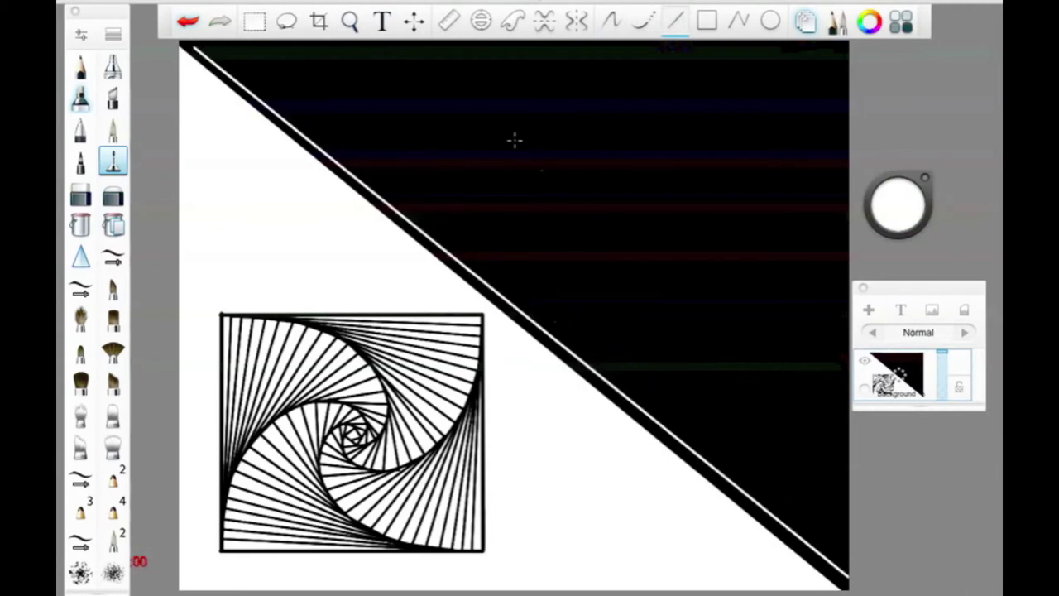
left_click(188, 22)
left_click(81, 35)
left_click(502, 175)
left_click(494, 577)
Draw a fan of straight white lines from the canvas's upper-left corner across the black area, ending along a curve
left_click_drag(189, 48, 844, 580)
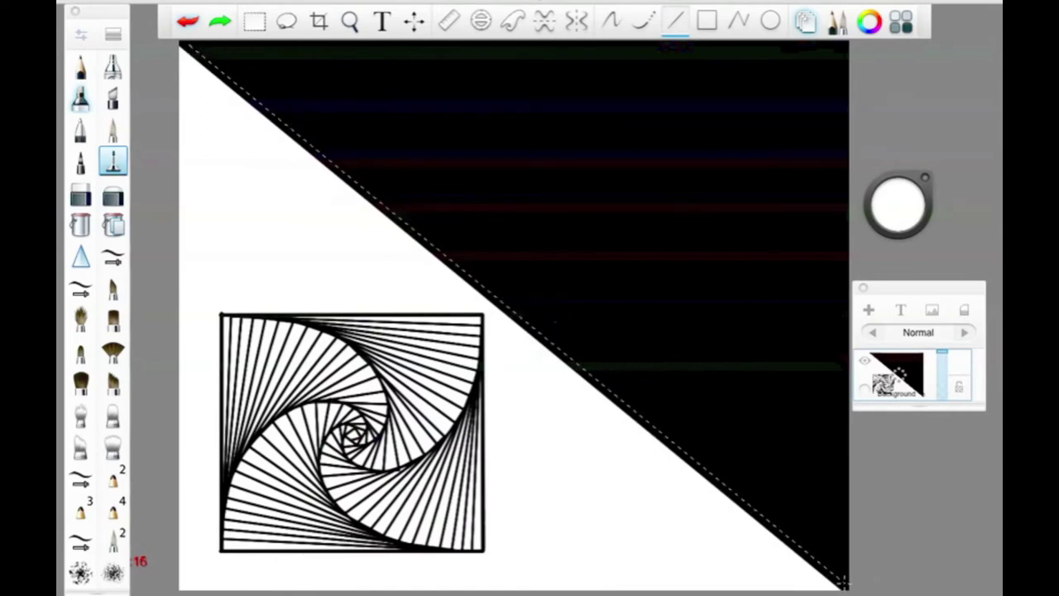
left_click(843, 581)
left_click_drag(185, 46, 845, 571)
left_click(845, 571)
left_click_drag(189, 46, 844, 553)
left_click(844, 553)
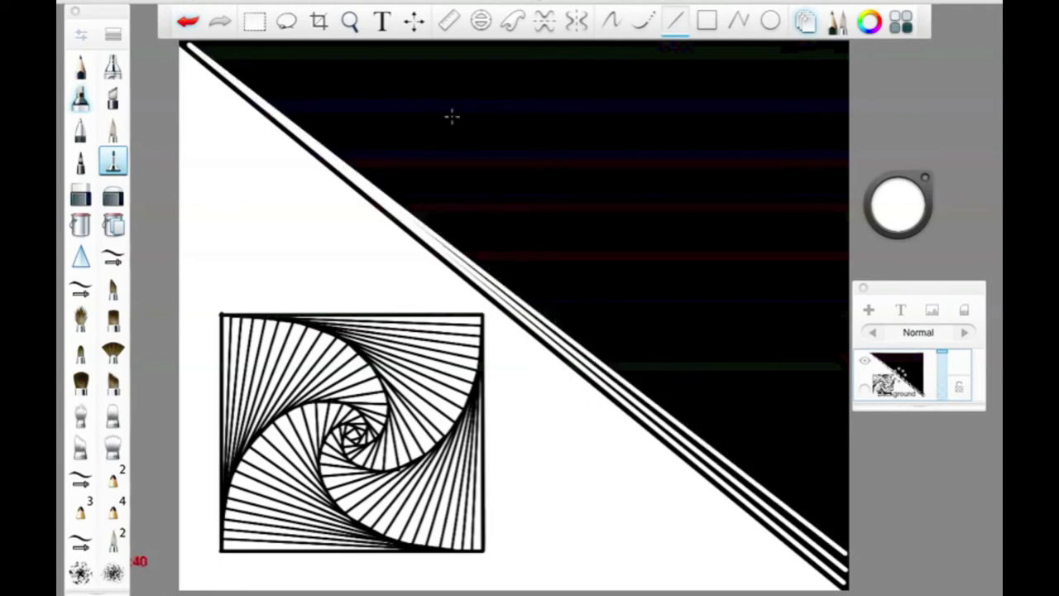
left_click_drag(188, 47, 845, 542)
left_click(845, 542)
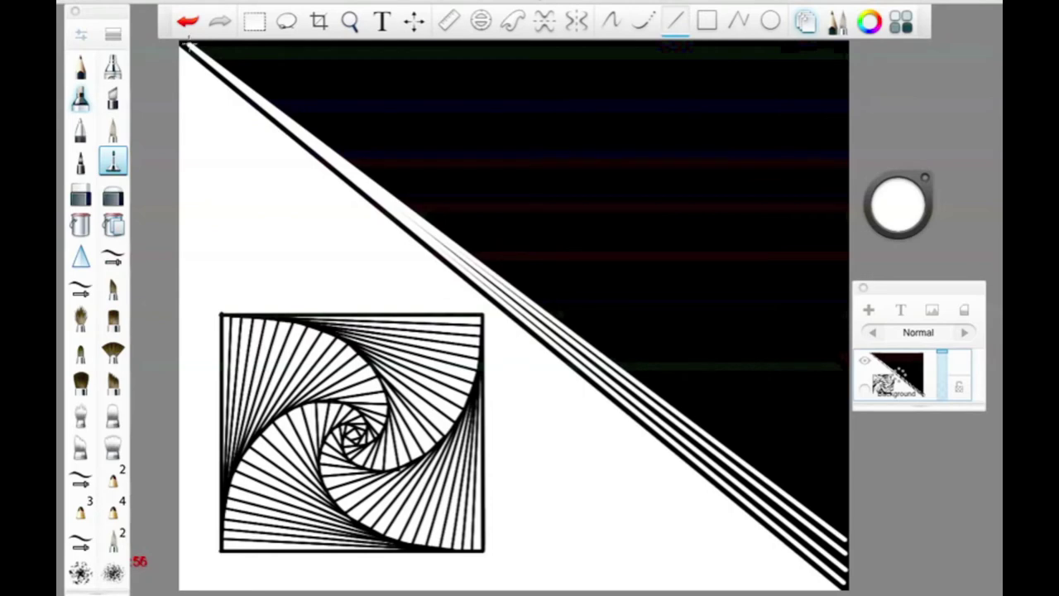
left_click_drag(188, 47, 842, 521)
left_click(842, 521)
left_click_drag(189, 48, 840, 505)
left_click(839, 504)
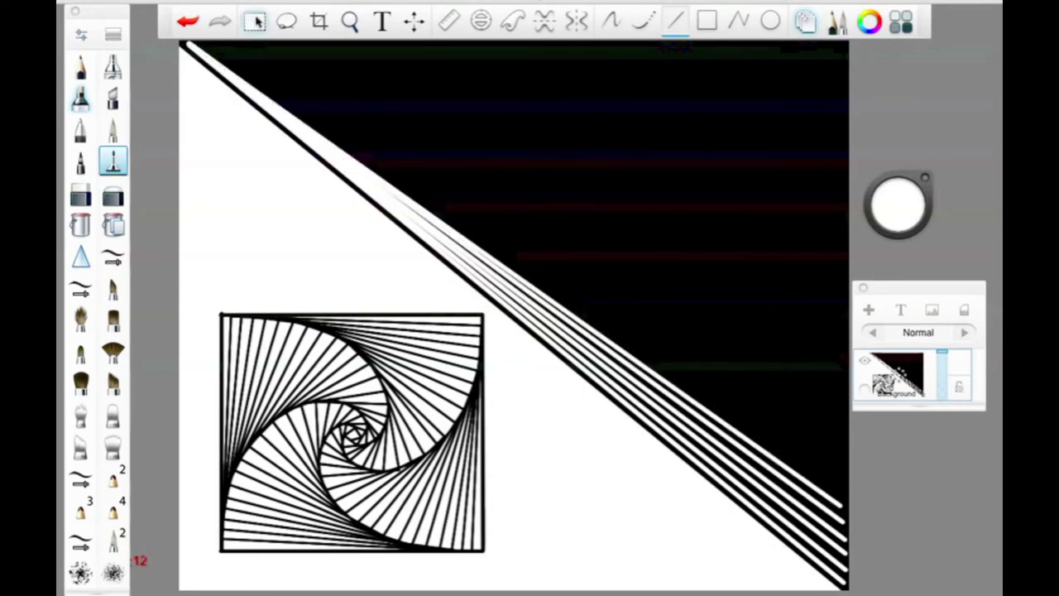
left_click_drag(189, 47, 839, 487)
left_click(840, 488)
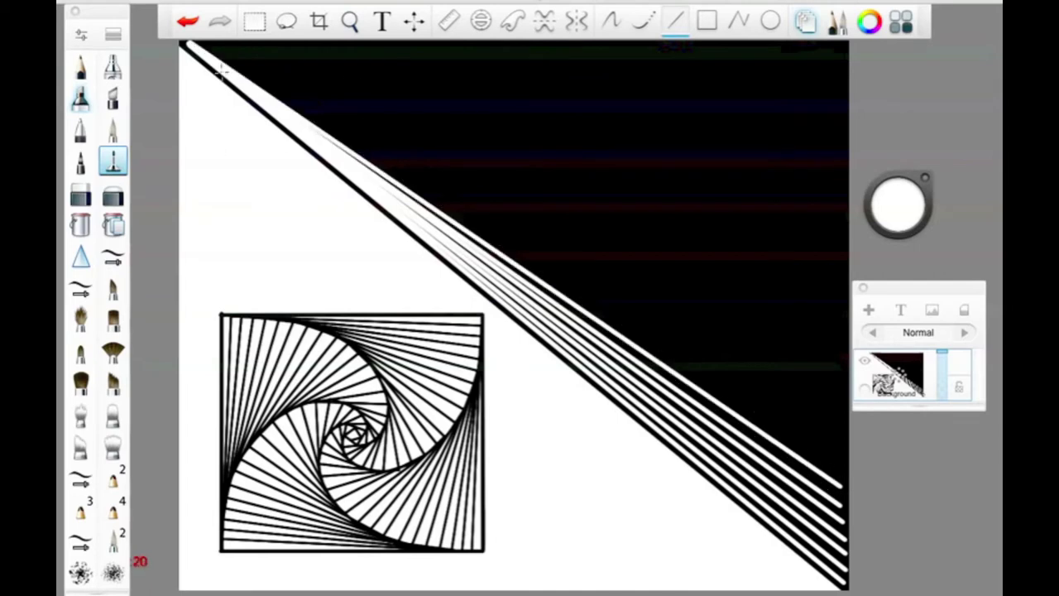
left_click_drag(189, 47, 839, 468)
left_click(839, 468)
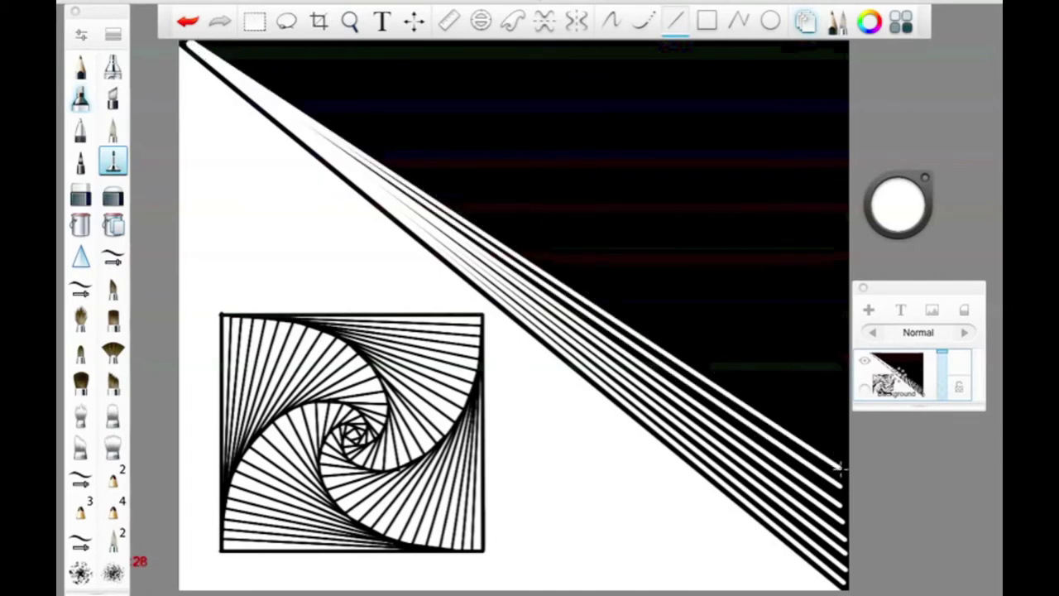
left_click_drag(188, 47, 836, 447)
left_click(835, 446)
left_click_drag(188, 47, 828, 427)
left_click(827, 427)
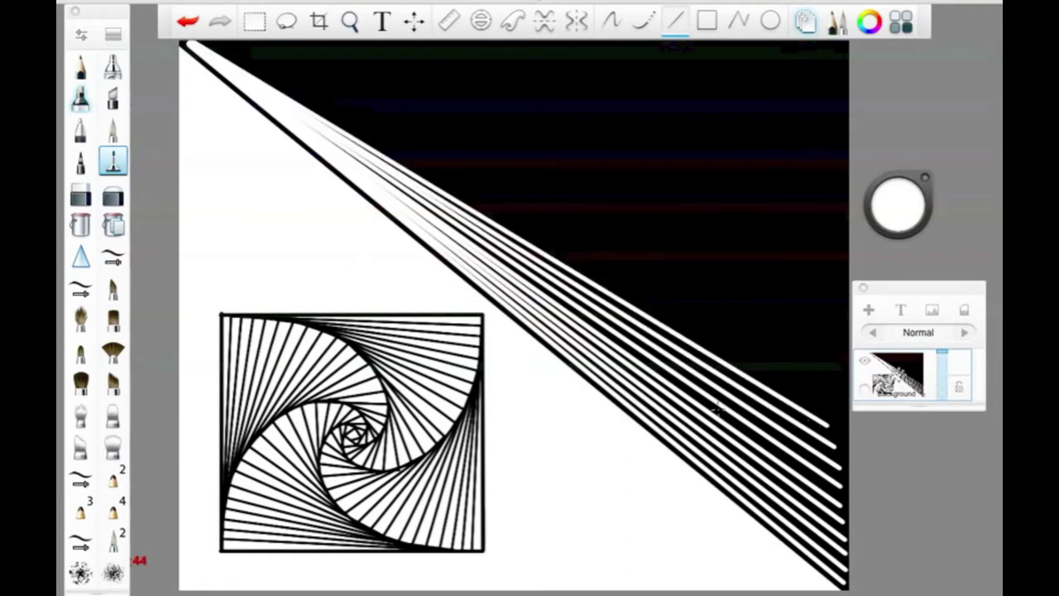
left_click_drag(188, 47, 825, 403)
left_click_drag(188, 47, 815, 378)
left_click_drag(195, 47, 806, 355)
left_click(806, 357)
left_click_drag(190, 46, 773, 287)
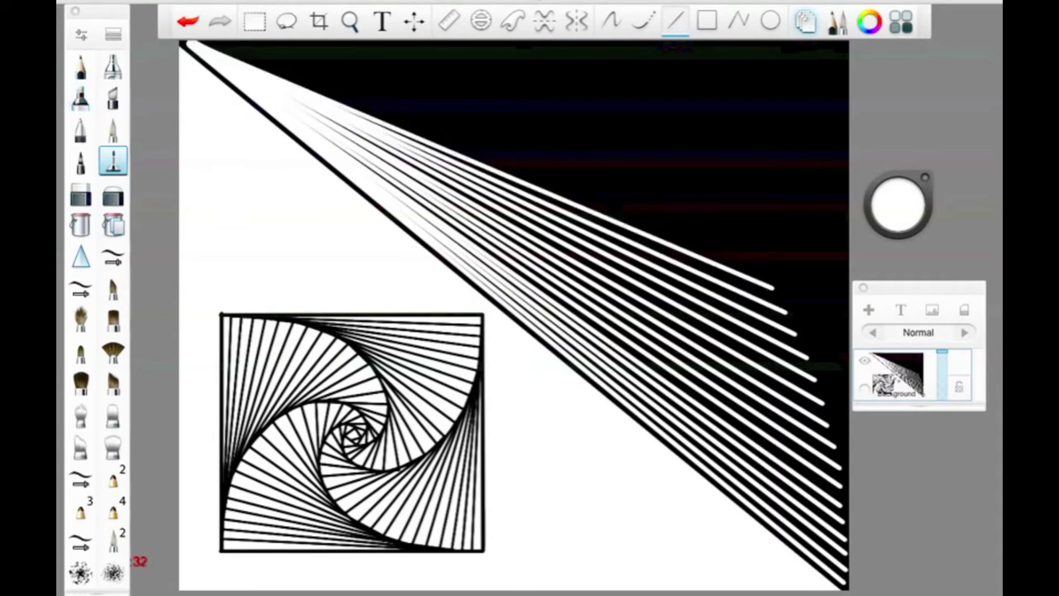
left_click_drag(194, 47, 749, 240)
left_click_drag(195, 47, 736, 215)
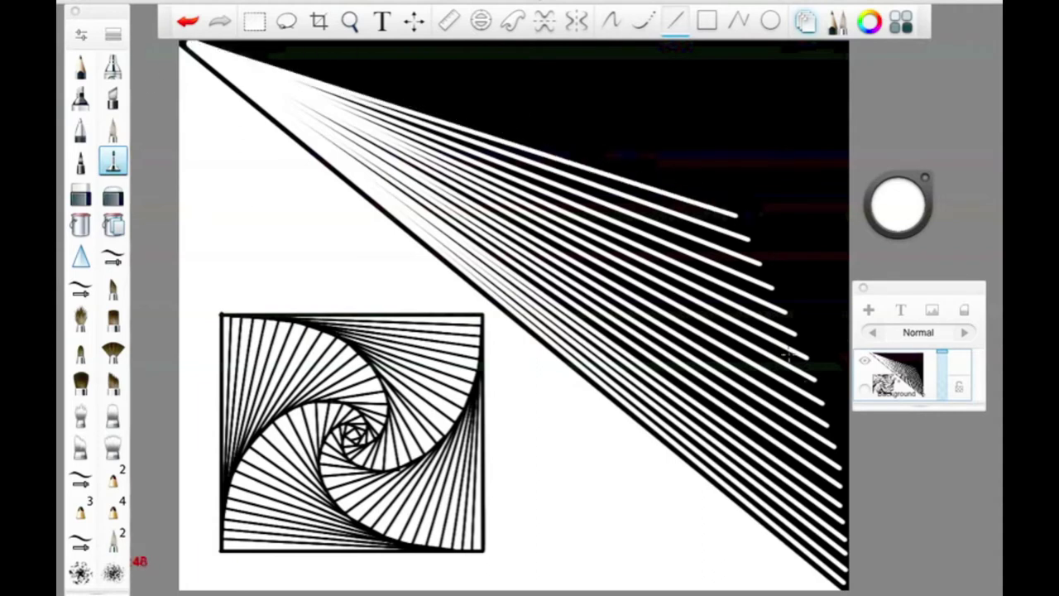
left_click_drag(196, 47, 721, 188)
mouse_move(196, 47)
left_mouse_down()
mouse_move(703, 169)
mouse_move(682, 146)
left_mouse_up()
left_click_drag(195, 47, 646, 102)
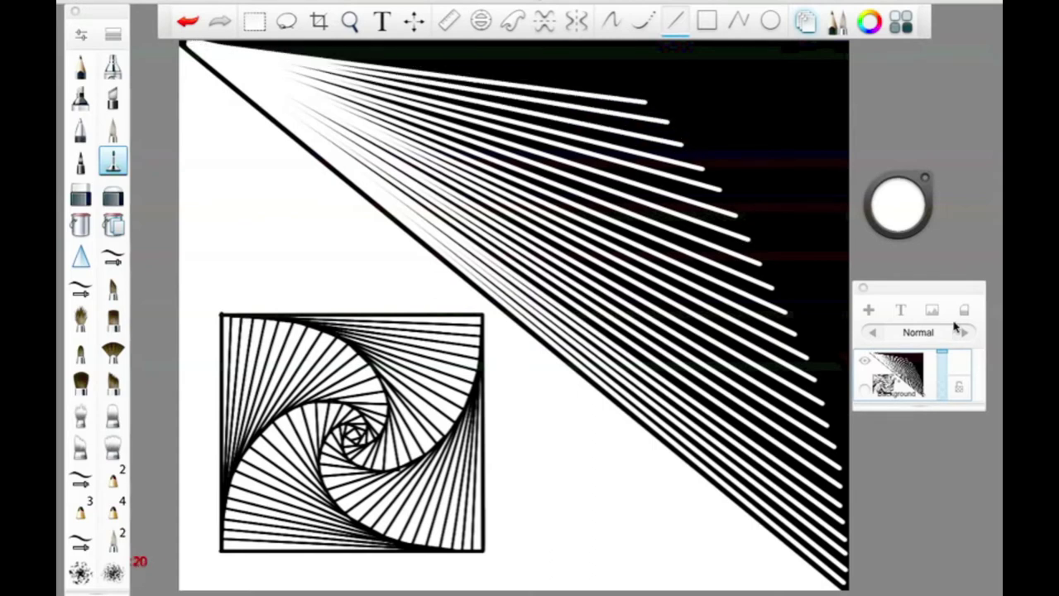
left_click_drag(294, 47, 625, 85)
left_click_drag(190, 45, 606, 71)
left_click_drag(188, 46, 583, 54)
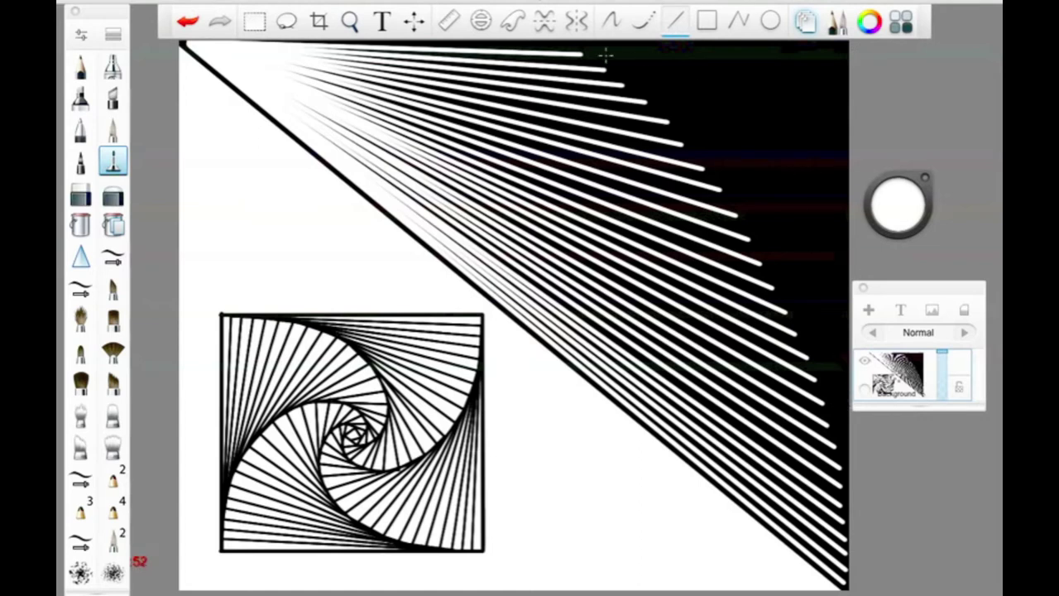
Join the outer ends of the fan with short white lines forming an arc, and draw a white line along its top edge
mouse_move(583, 53)
left_mouse_down()
mouse_move(668, 120)
mouse_move(755, 243)
left_mouse_up()
left_click_drag(777, 288, 815, 380)
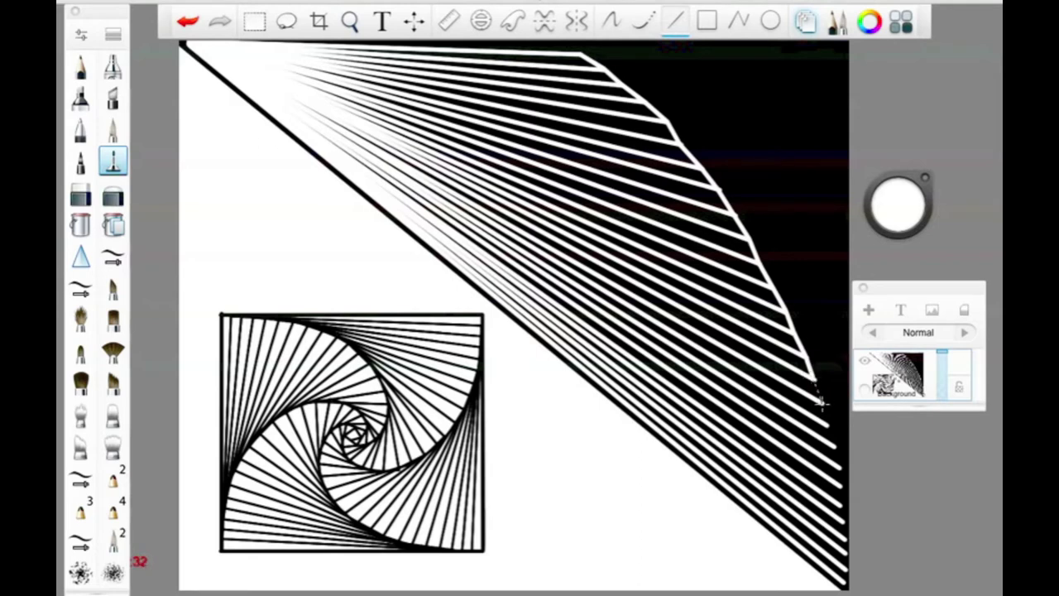
left_click_drag(824, 420, 845, 590)
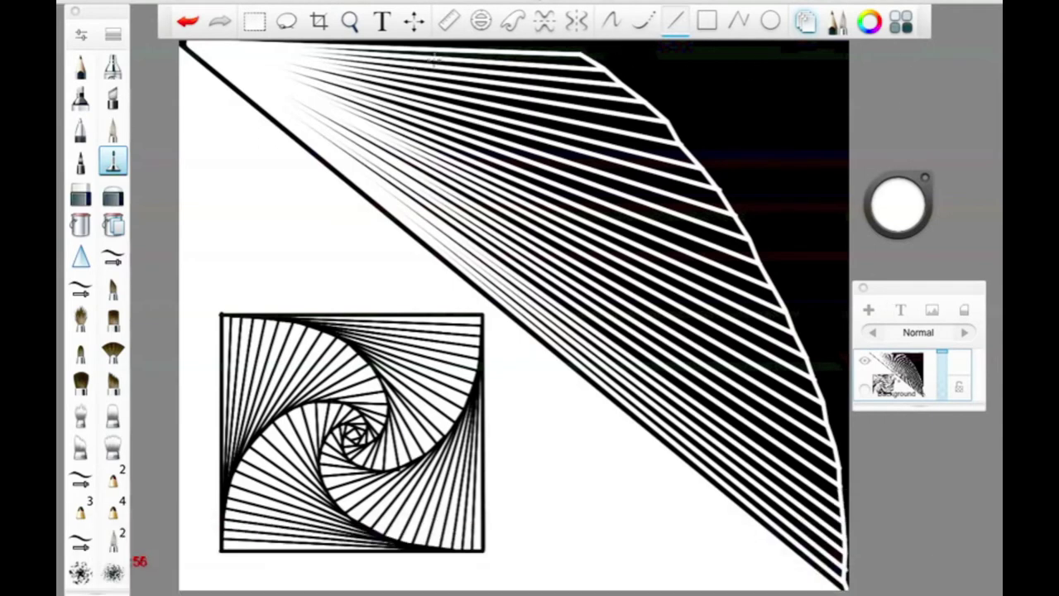
left_click_drag(184, 41, 559, 42)
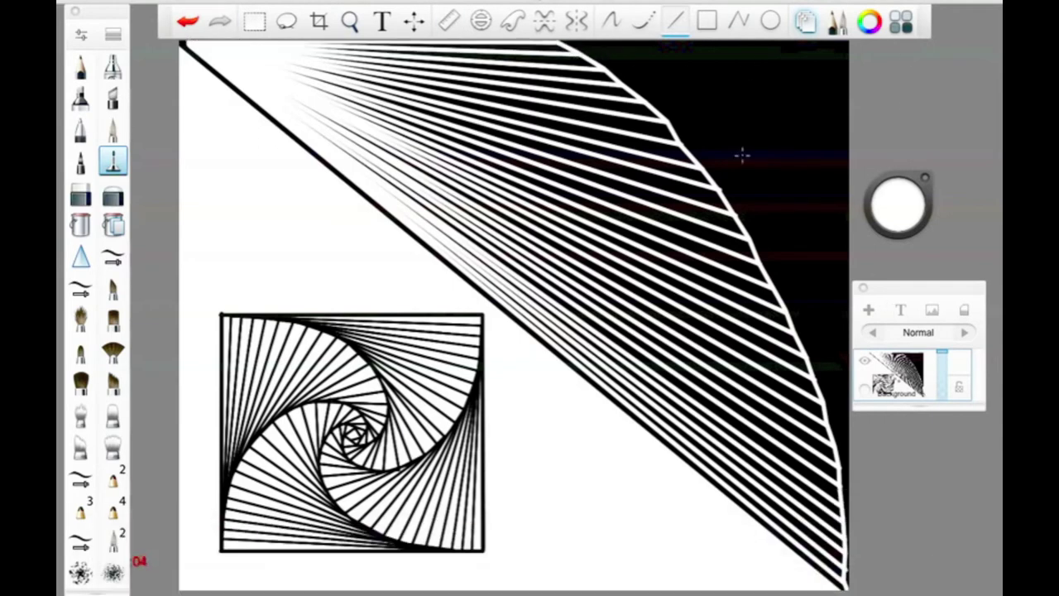
Flood-fill the black area outside the white arc with light grey
left_click(80, 225)
left_click_drag(898, 204, 825, 210)
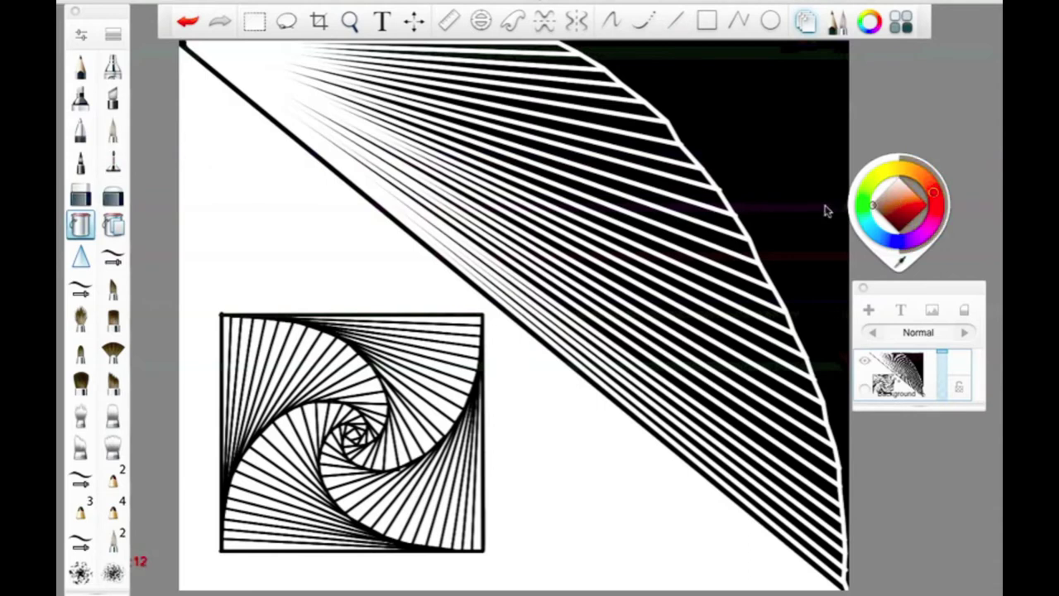
left_click(792, 178)
left_click_drag(903, 195, 894, 139)
left_click(779, 83)
left_click(775, 93)
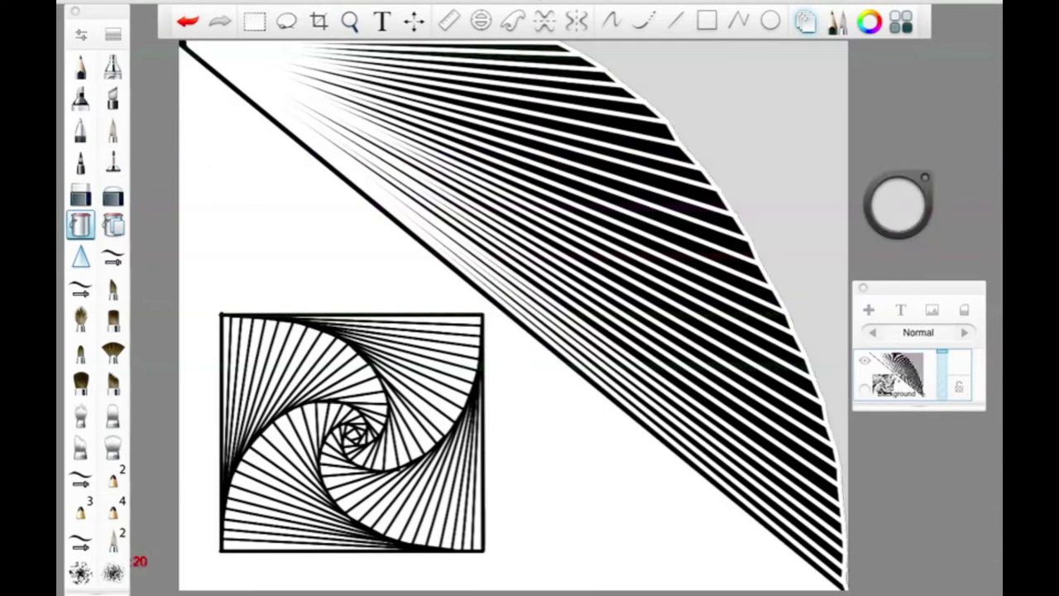
Recolour the area outside the white arc with dark grey and finally solid black
left_click_drag(915, 211, 981, 214)
left_click(832, 141)
left_click_drag(899, 202, 895, 272)
left_click(823, 129)
left_click(786, 124)
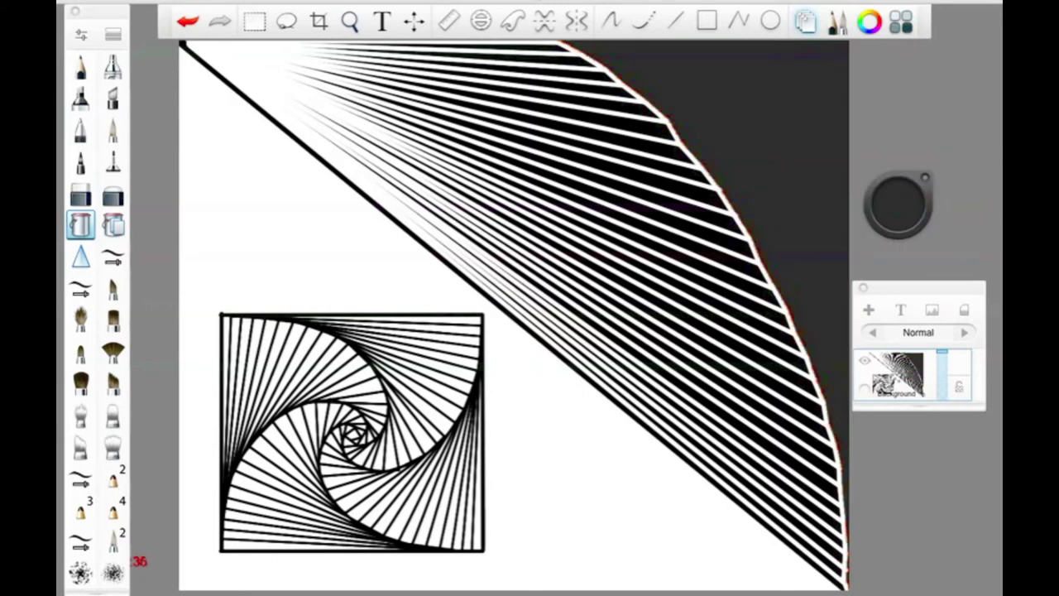
left_click(913, 208)
left_click(748, 174)
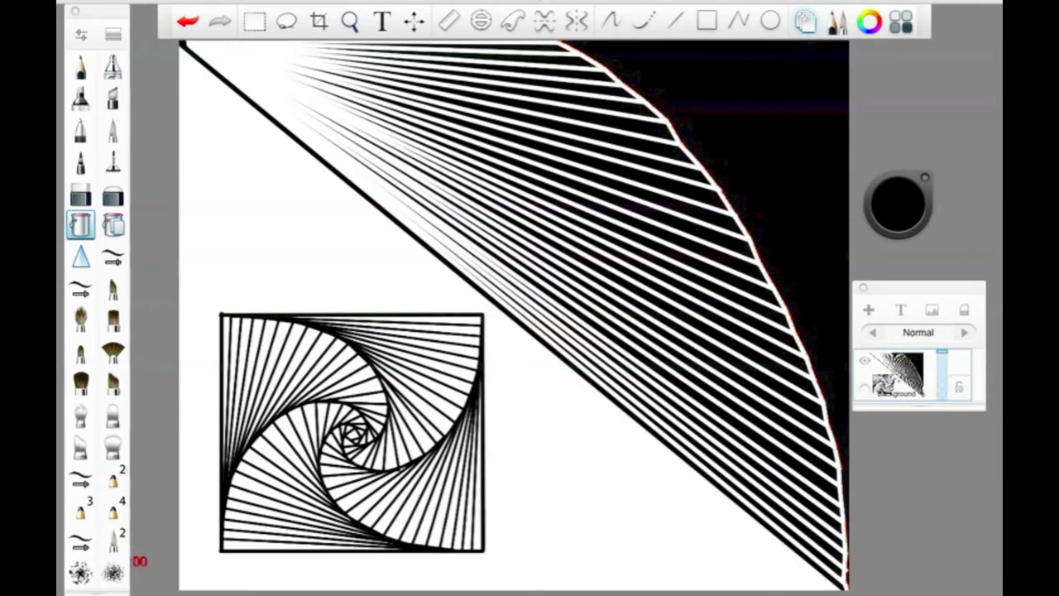
Undo the trial straight line extending the square's bottom edge and set the Felt Pen's heavy-pressure size to 2.5
left_click(111, 157)
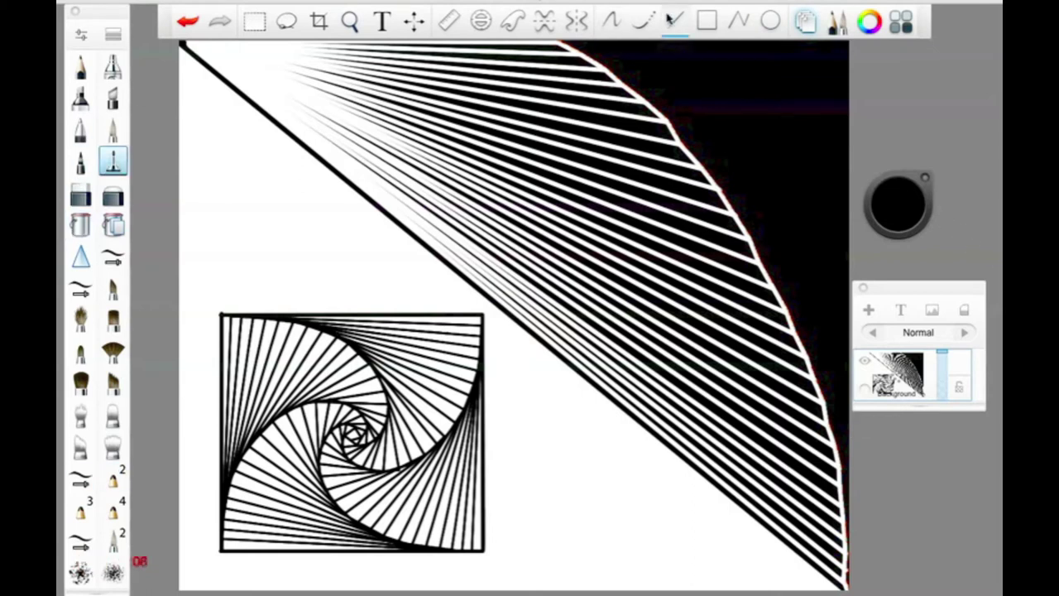
left_click(671, 18)
left_click(903, 217)
left_click_drag(433, 551, 597, 551)
left_click_drag(599, 552, 599, 552)
left_click(187, 26)
double_click(113, 161)
left_click(501, 182)
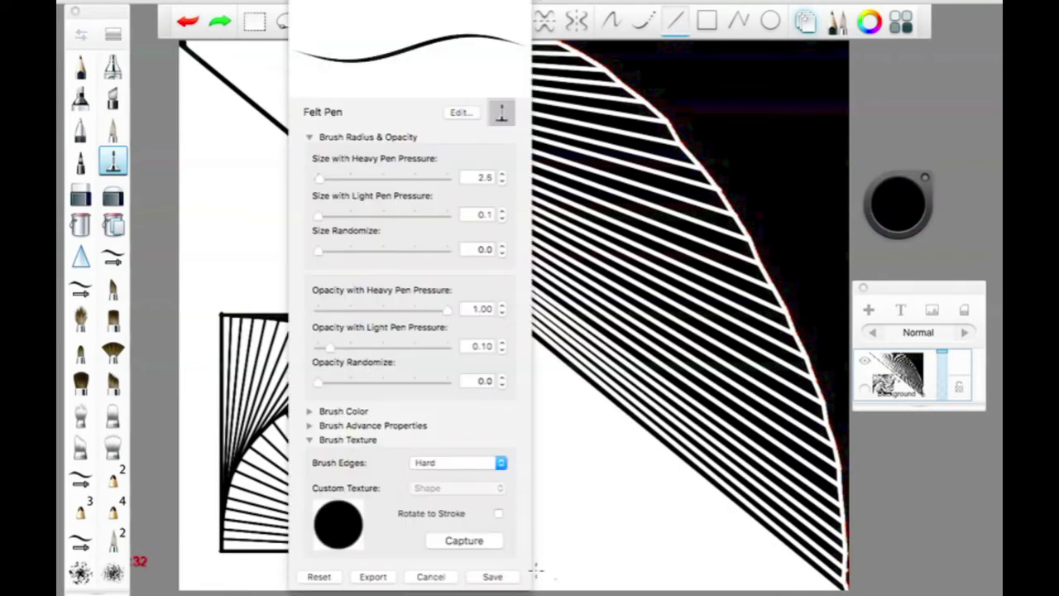
left_click(492, 575)
Draw two slanted black lines from the square's right corners and a vertical line joining them to form a narrow side face
left_click_drag(446, 550, 575, 551)
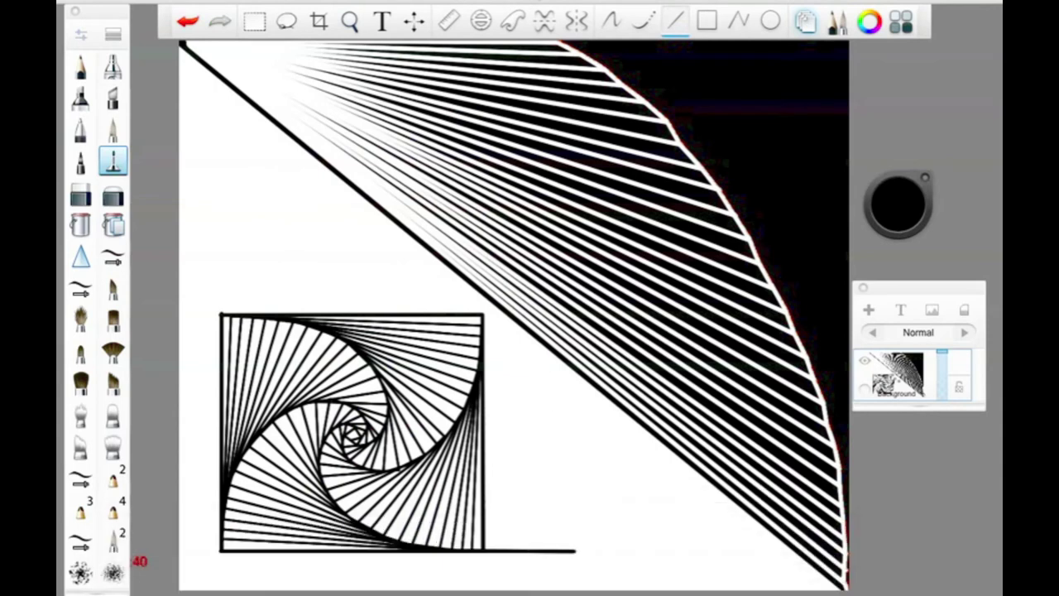
key("super+z")
left_click_drag(510, 332, 512, 329)
left_click(189, 24)
left_click_drag(476, 553, 519, 538)
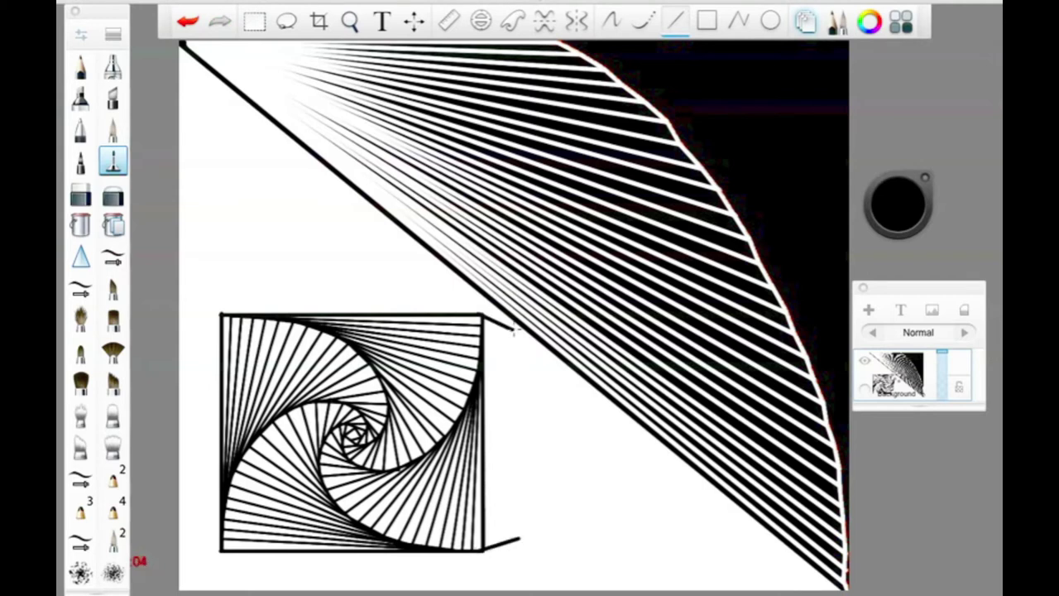
left_click_drag(511, 331, 518, 540)
left_click_drag(511, 537, 511, 538)
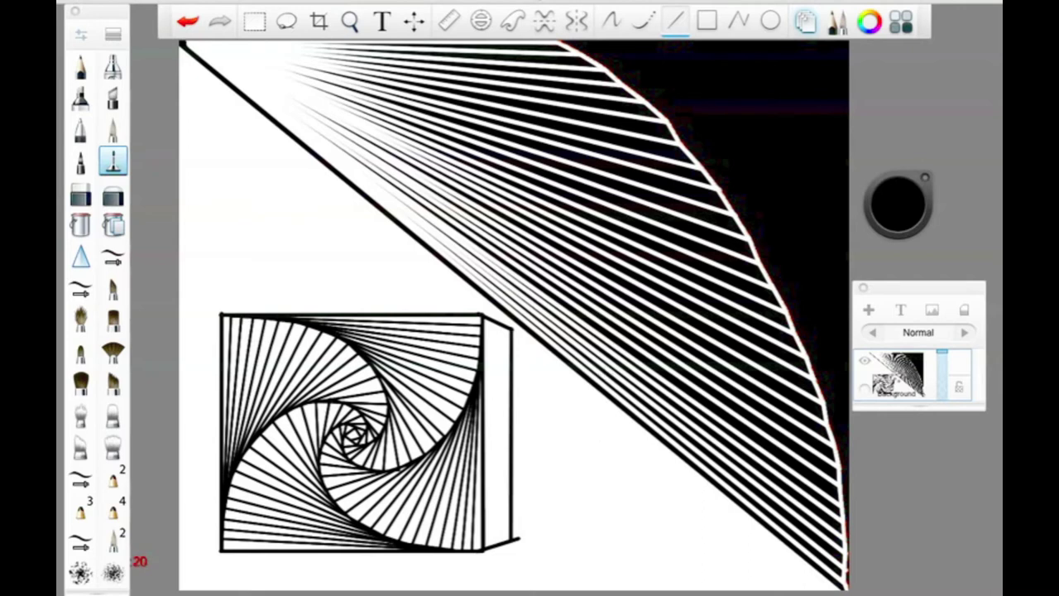
Cover the line overshoot at the side face's lower-right corner with a white stroke
left_click_drag(527, 378, 528, 379)
key("ctrl+z")
left_click(898, 202)
left_click_drag(514, 524, 515, 570)
key("ctrl+z")
left_click_drag(518, 569, 518, 571)
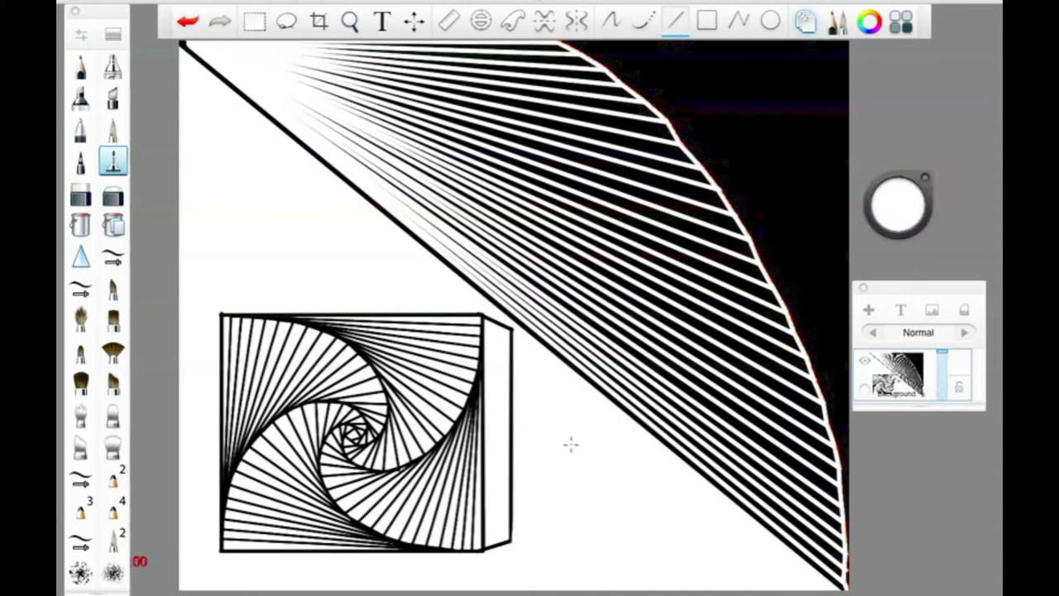
Try to draw a white circle in the black area outside the arc with an enlarged Felt Pen
left_click(770, 20)
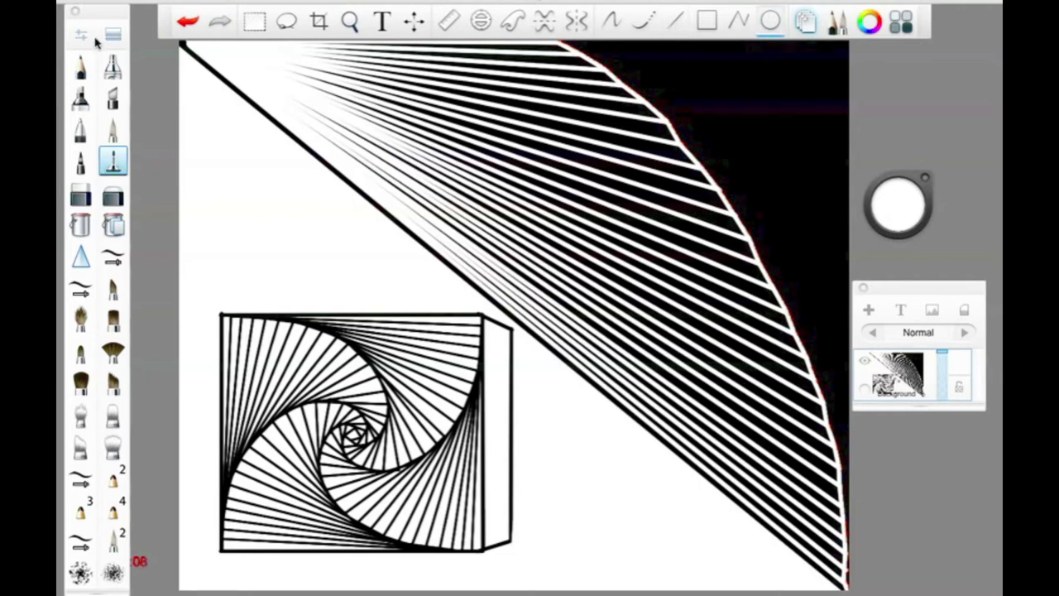
left_click(83, 34)
left_click(383, 178)
left_click(491, 576)
mouse_move(732, 69)
left_mouse_down()
mouse_move(784, 103)
mouse_move(794, 124)
left_mouse_up()
left_click(193, 23)
Reduce the Felt Pen's heavy-pressure size and draw two solid white circles, one above the other, in the black area outside the arc
left_click(84, 34)
left_click(330, 180)
left_click(492, 576)
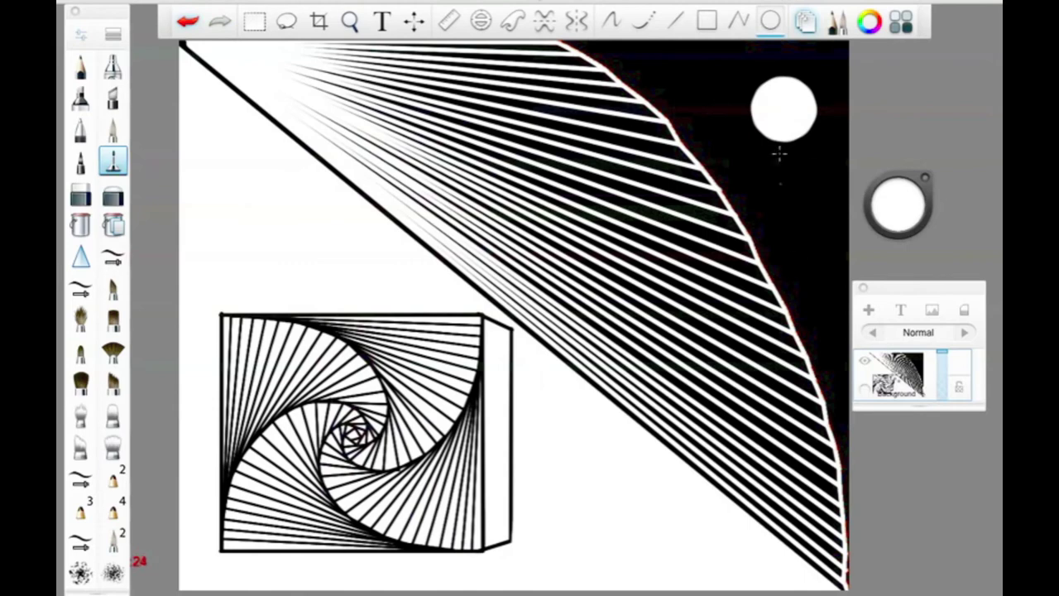
left_click_drag(767, 181, 809, 228)
left_click(191, 22)
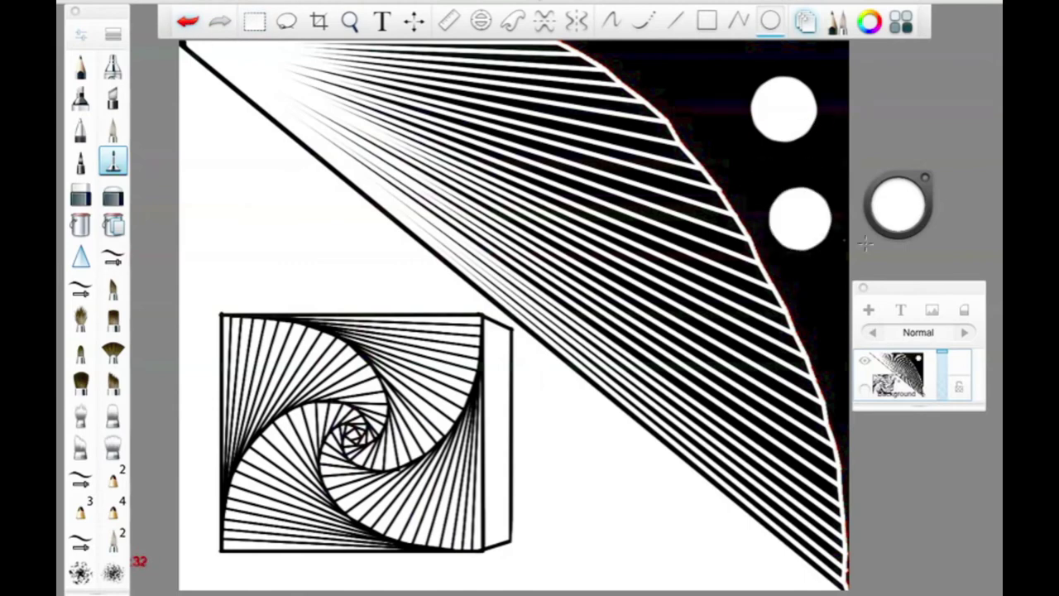
Draw three more solid white circles in the black area outside the arc, one above-left and two progressively smaller ones below
mouse_move(678, 56)
left_mouse_down()
mouse_move(700, 79)
mouse_move(660, 45)
left_mouse_up()
left_click(189, 22)
left_click(82, 35)
left_click(326, 179)
left_click(493, 576)
key("ctrl+z")
left_click_drag(824, 291, 801, 267)
left_click_drag(836, 352, 822, 338)
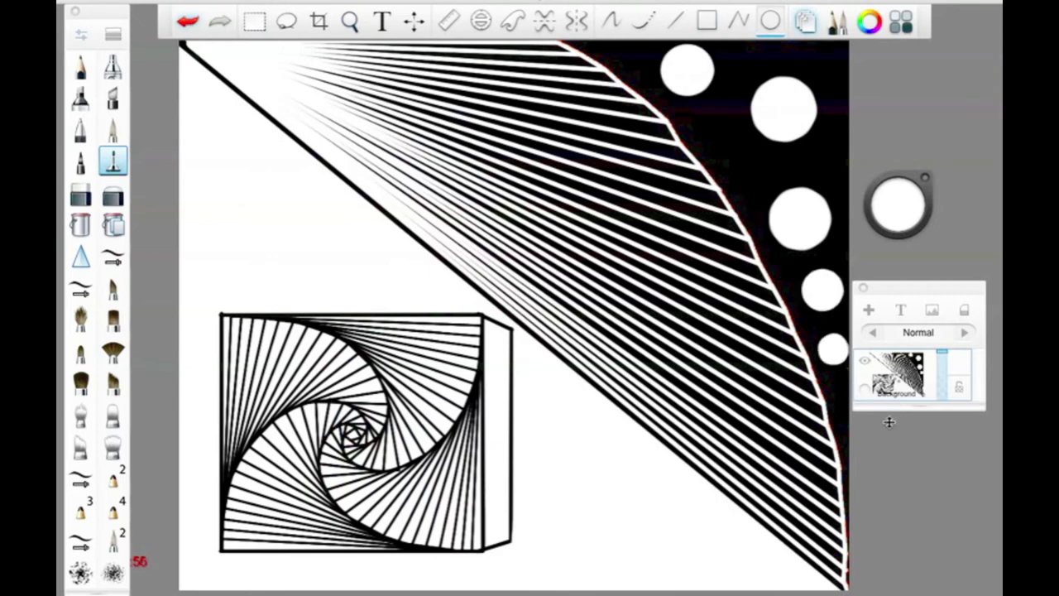
Set up the Airbrush in black with a higher flow and a slightly smaller size
left_click(113, 66)
left_click(86, 37)
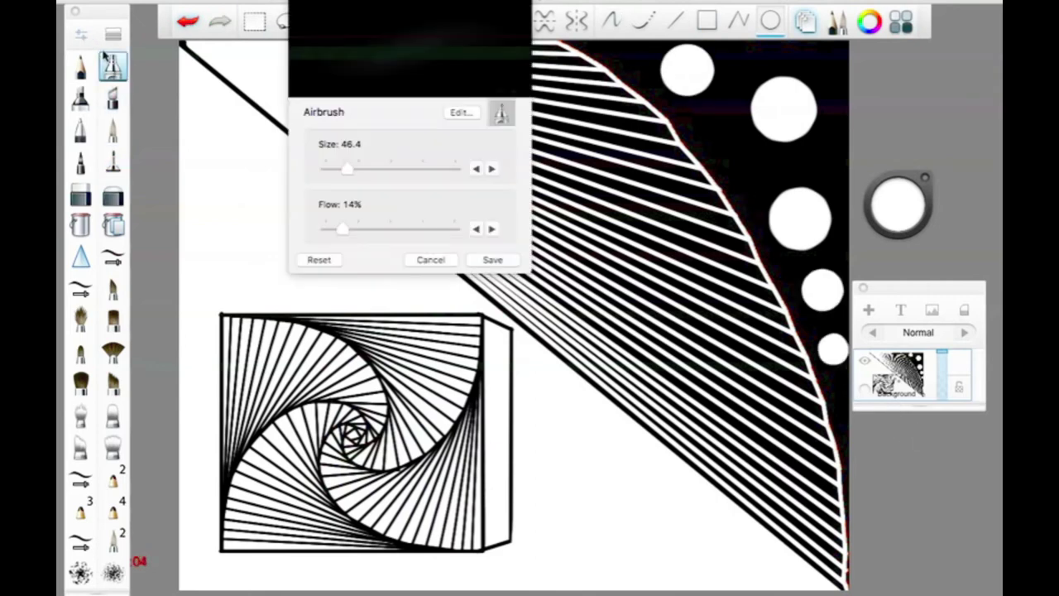
left_click(501, 260)
left_click(900, 212)
left_click(895, 229)
left_click(83, 35)
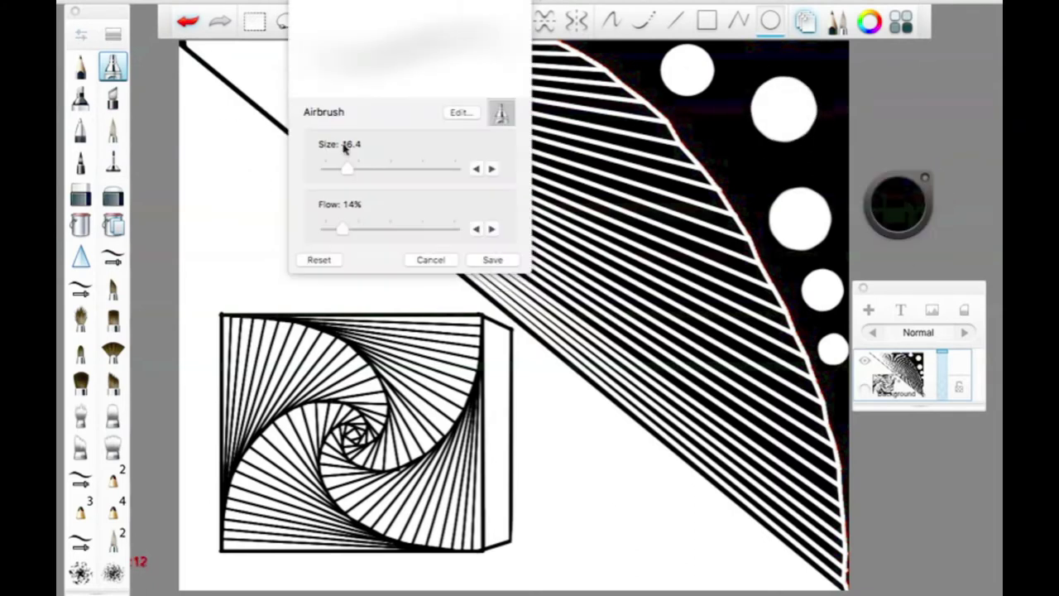
left_click_drag(343, 229, 381, 228)
left_click_drag(347, 168, 343, 168)
left_click(492, 259)
Airbrush freehand black shading into the centres of the three larger white circles, leaving their rims light
left_click(782, 108)
left_click(188, 22)
left_click(611, 22)
mouse_move(784, 109)
left_mouse_down()
mouse_move(772, 105)
mouse_move(776, 112)
left_mouse_up()
left_click_drag(691, 76, 687, 70)
left_click_drag(800, 216, 801, 219)
Shade the centres of the two smallest circles in black, reducing the Airbrush size for each one
left_click(76, 35)
left_click_drag(382, 230, 385, 233)
left_click_drag(344, 168, 335, 174)
left_click(492, 259)
left_click_drag(819, 291, 818, 292)
left_click(80, 34)
left_click_drag(335, 174, 330, 176)
left_click(493, 260)
left_click_drag(832, 350, 832, 350)
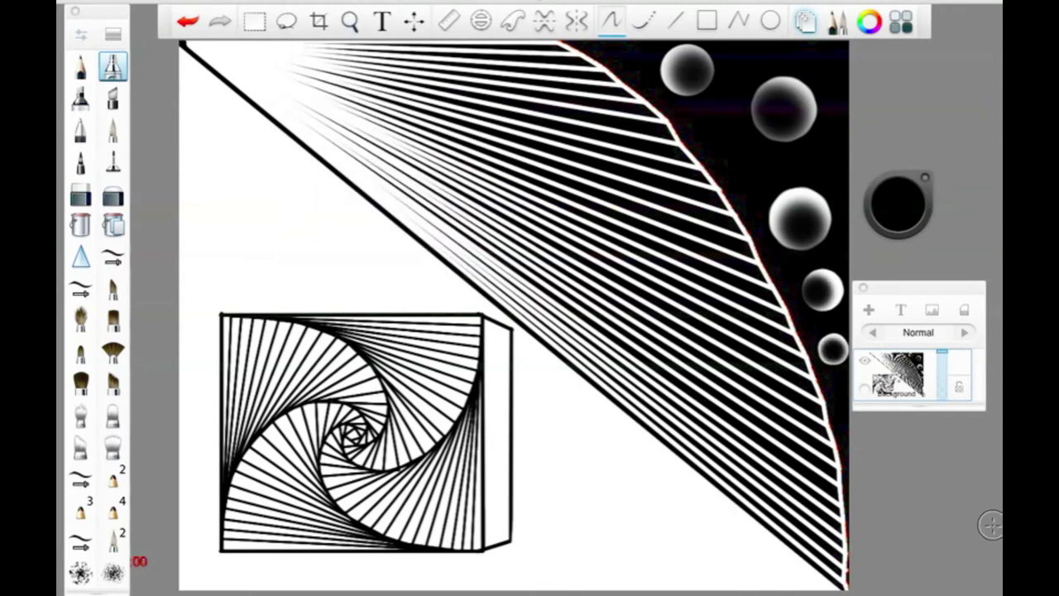
With the Felt Pen's heavy-pressure size at 5.7, draw a straight-lined tapered segment projecting from the box's side face
left_click(113, 163)
left_click(675, 22)
left_click(80, 34)
left_click_drag(322, 184, 321, 184)
left_click(499, 174)
left_click(501, 182)
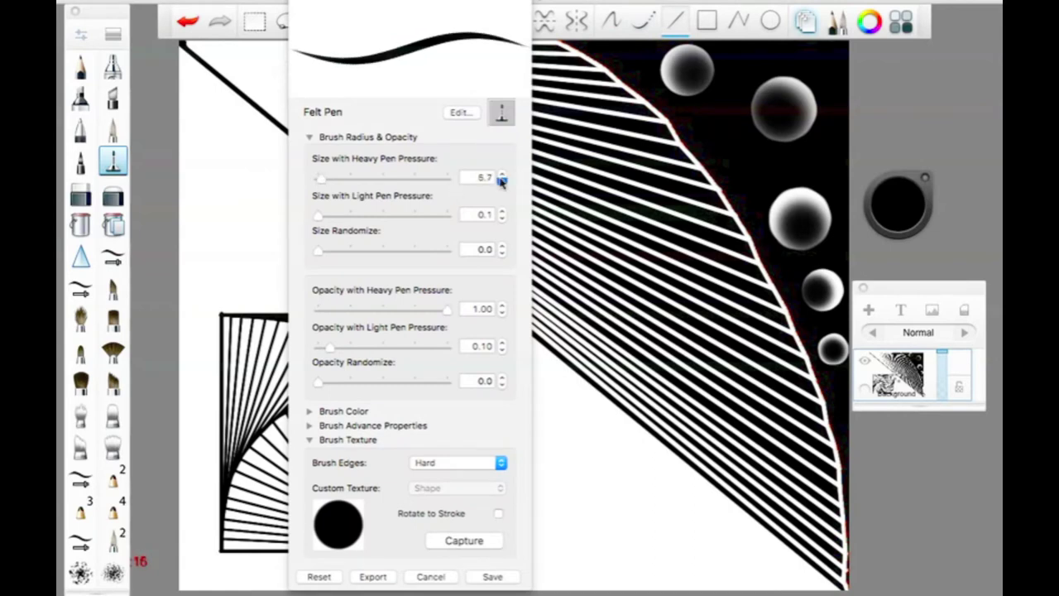
left_click(492, 576)
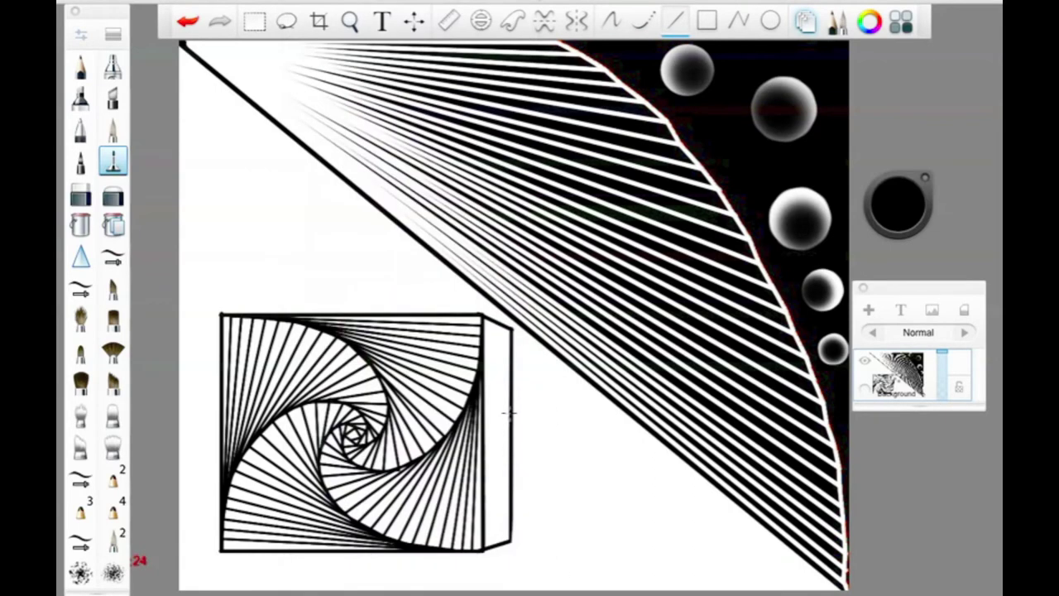
mouse_move(509, 399)
left_mouse_down()
mouse_move(557, 430)
mouse_move(544, 432)
left_mouse_up()
key("ctrl+z")
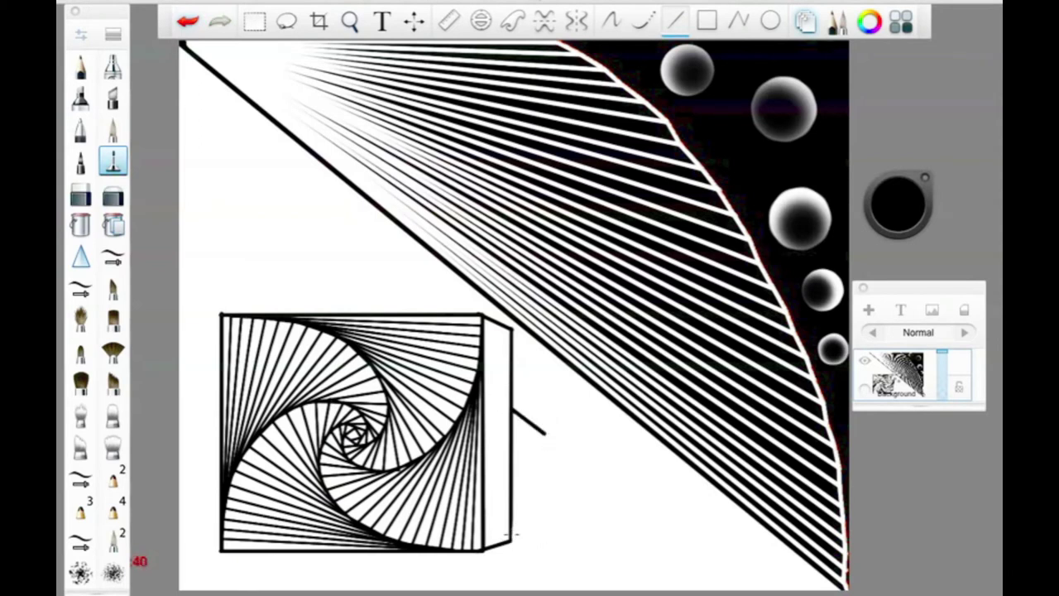
left_click_drag(540, 516, 542, 515)
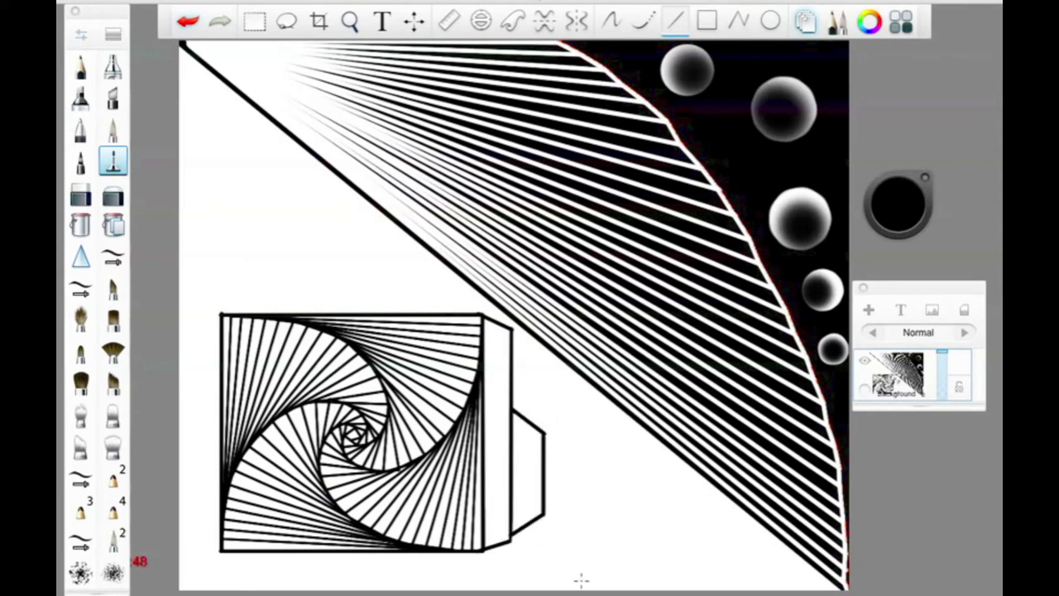
Reduce the Felt Pen size and draw a second, smaller tapered segment extending from the first with straight lines
left_click(79, 33)
left_click(501, 182)
left_click(501, 181)
left_click(491, 576)
left_click_drag(560, 460, 563, 461)
left_click_drag(563, 498, 565, 500)
left_click_drag(565, 499, 566, 463)
Thin the Felt Pen again and draw a third, smaller tapered segment at the end of the second
left_click(80, 36)
left_click(501, 183)
left_click(501, 182)
left_click(492, 577)
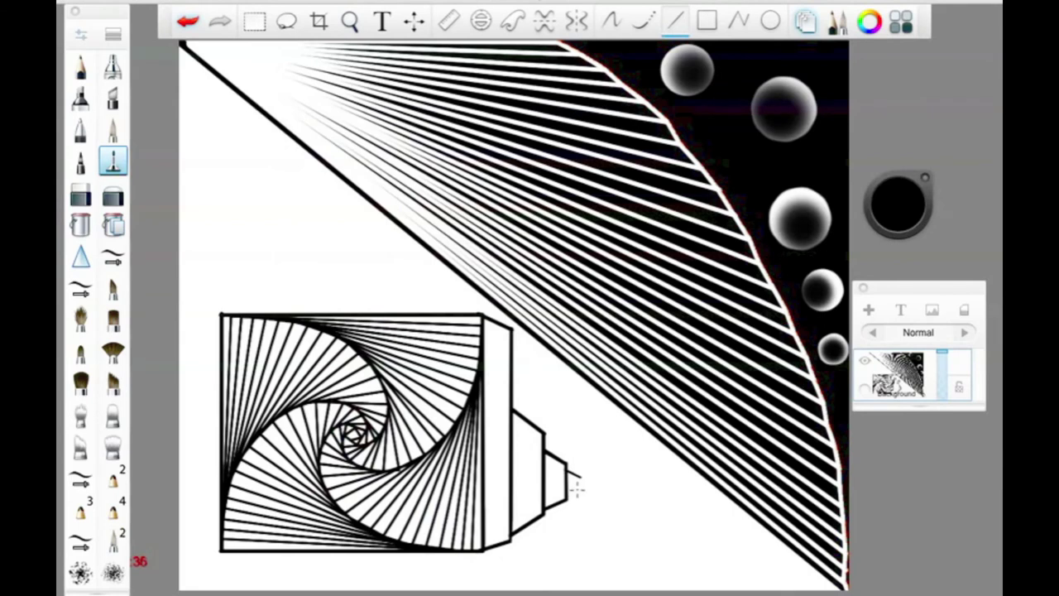
key("super+z")
key("super+shift+z")
Thin the Felt Pen further and draw the tiny end segment that finishes the tapered point
left_click(80, 36)
left_click(501, 183)
left_click(501, 183)
left_click(497, 576)
Flood-fill the box's side face, the second tapered segment and the tiny end tip with black
left_click(80, 224)
left_click(496, 438)
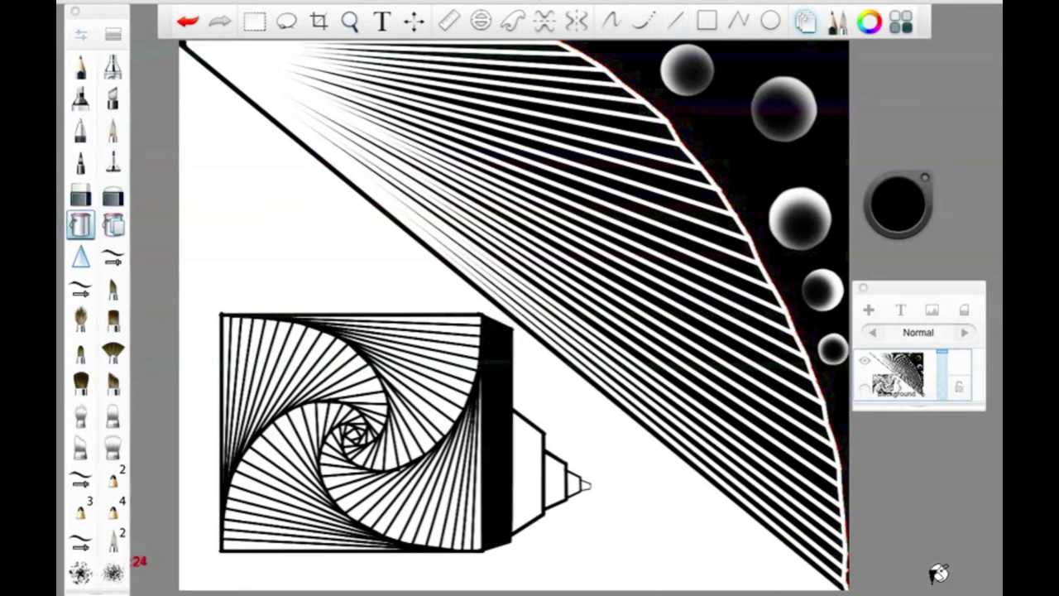
left_click(555, 481)
left_click(585, 485)
Choose red and flood-fill the first and third tapered segments
left_click(895, 210)
left_click(916, 205)
left_click(529, 484)
left_click(573, 483)
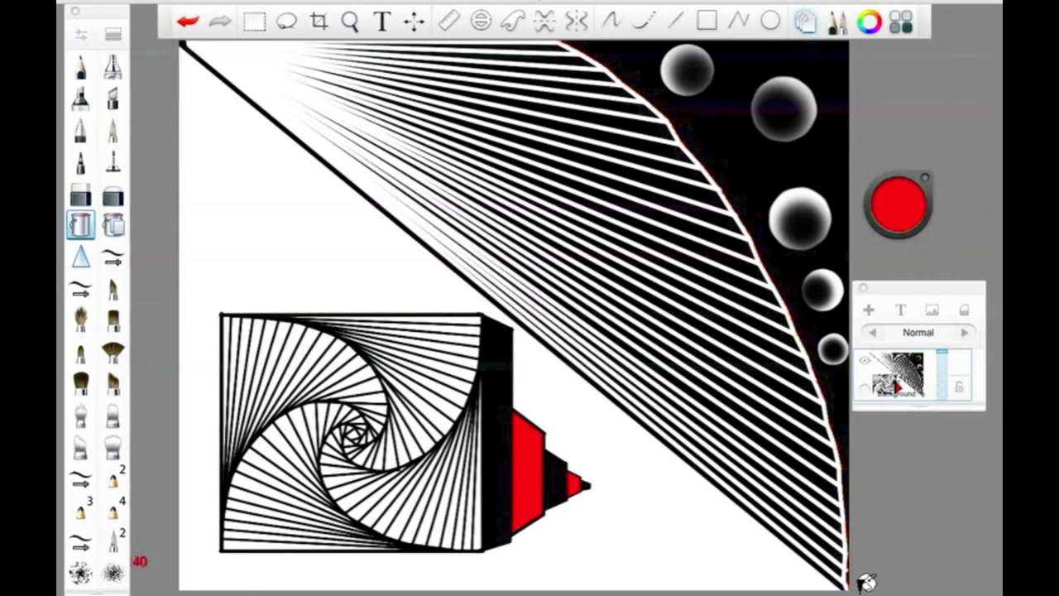
left_click(188, 23)
left_click(526, 513)
Set the Felt Pen's heavy-pressure size to 7.0
left_click(111, 160)
left_click(81, 34)
left_click_drag(317, 178, 321, 178)
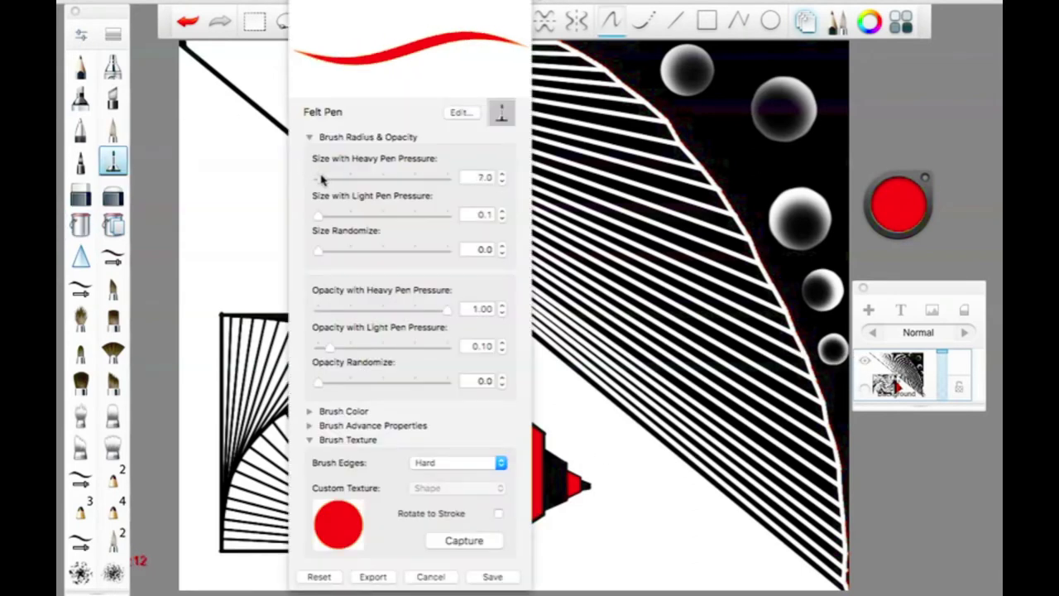
left_click(499, 582)
key("ctrl+z")
key("ctrl+shift+z")
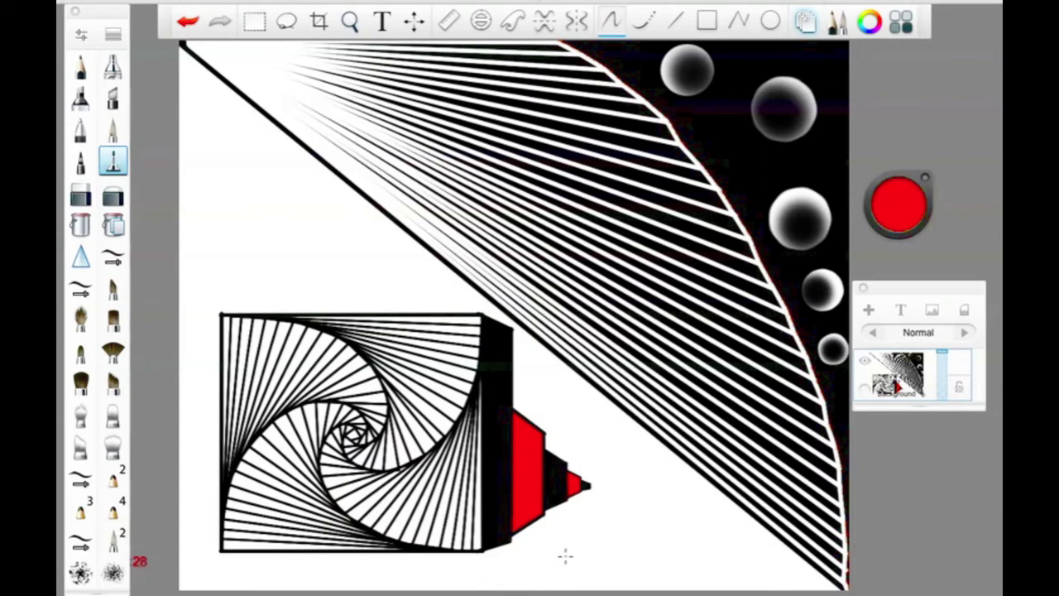
Flood-fill the white background around the box with medium grey
left_click(872, 205)
left_click(82, 224)
left_click(569, 440)
Switch to the Felt Pen with a much smaller heavy-pressure size and set its colour to black
left_click(113, 163)
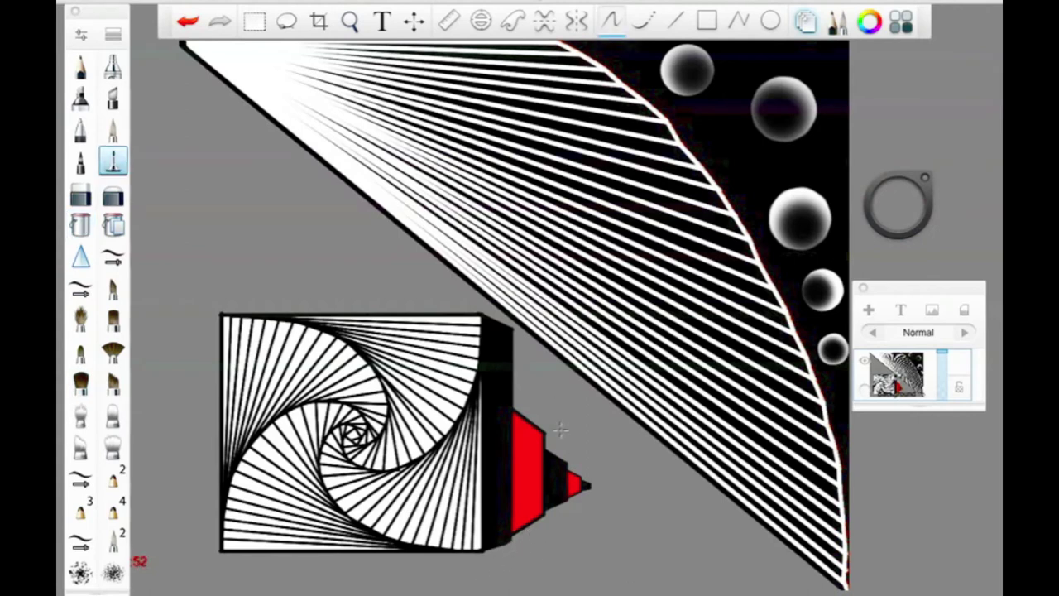
left_click(82, 35)
left_click_drag(322, 181, 292, 184)
left_click(502, 174)
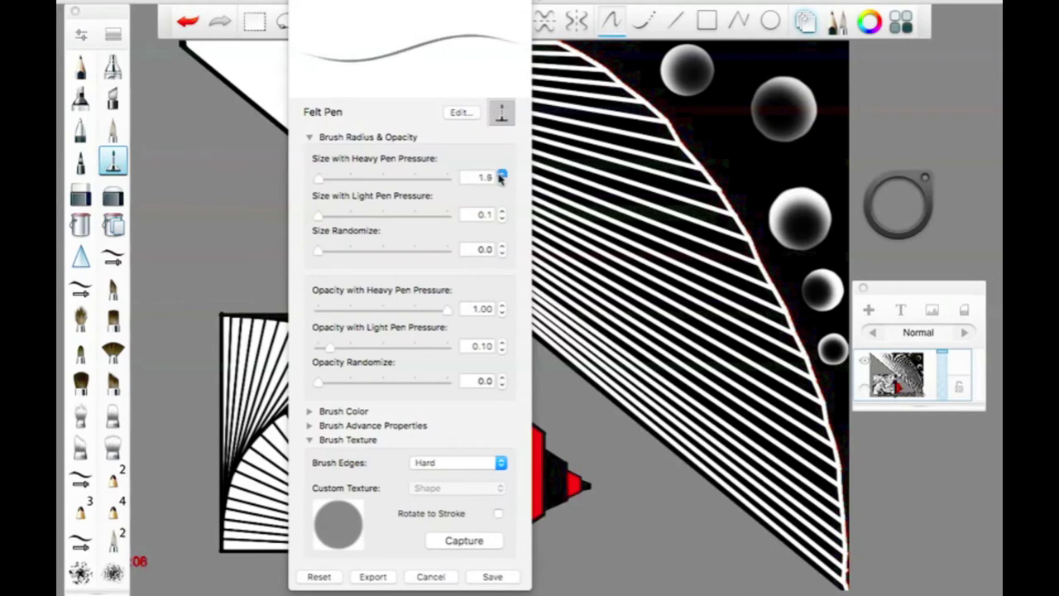
left_click(492, 578)
mouse_move(891, 278)
left_click(899, 232)
left_click(81, 36)
left_click(492, 577)
Try a slanted black line outward from the square's lower-left corner and undo it together with the grey background fill
left_click_drag(221, 551, 142, 574)
left_click(183, 27)
left_click(672, 25)
left_click_drag(222, 551, 161, 567)
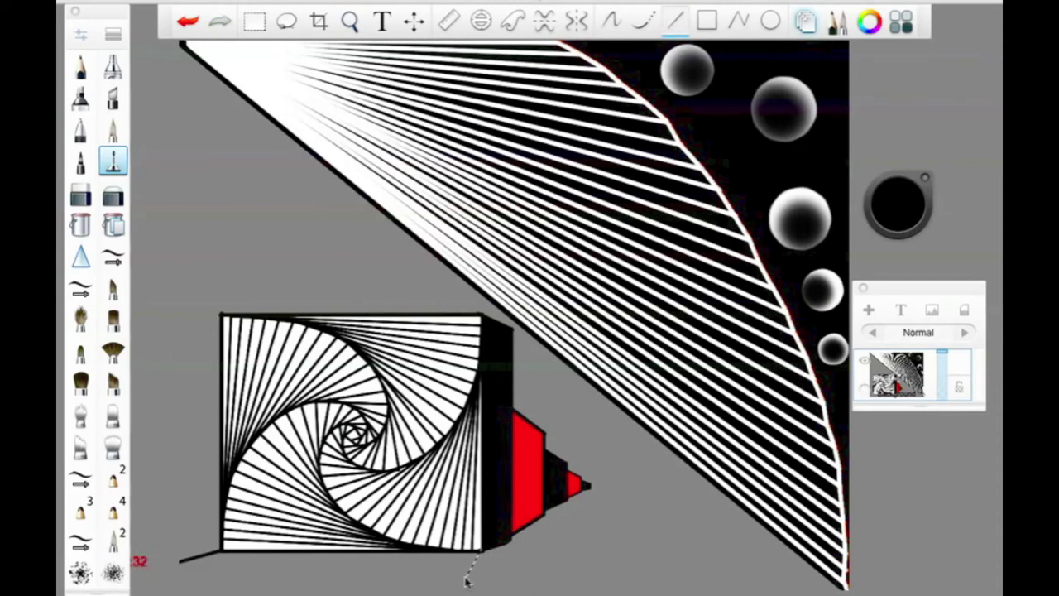
left_click(188, 25)
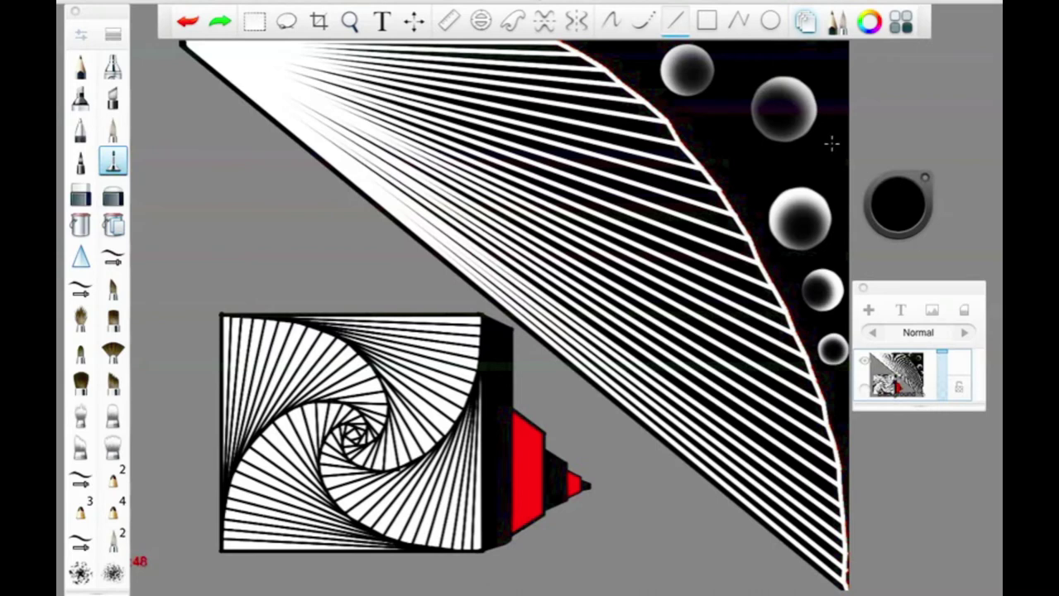
left_click(189, 18)
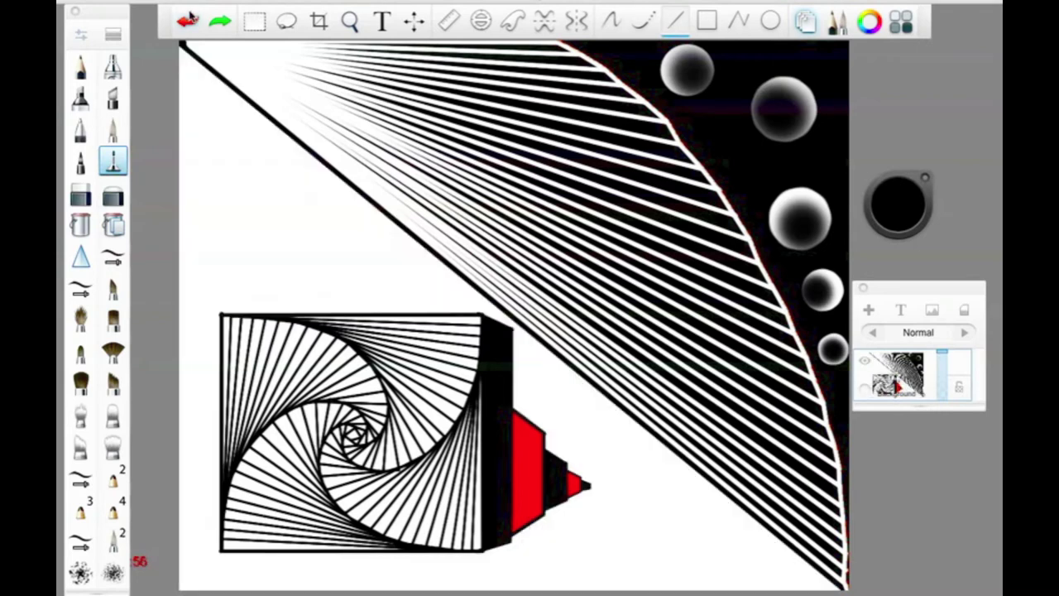
Add a new layer and set the Anemone_2 brush to heavy-pressure size 178.6 and size randomize 10.7
left_click(868, 309)
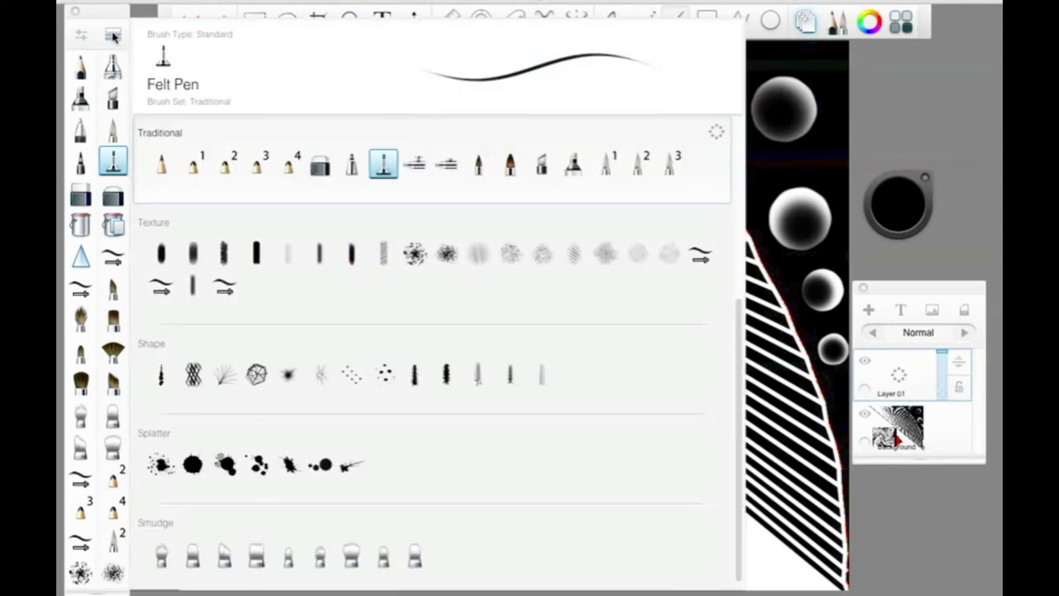
left_click(113, 34)
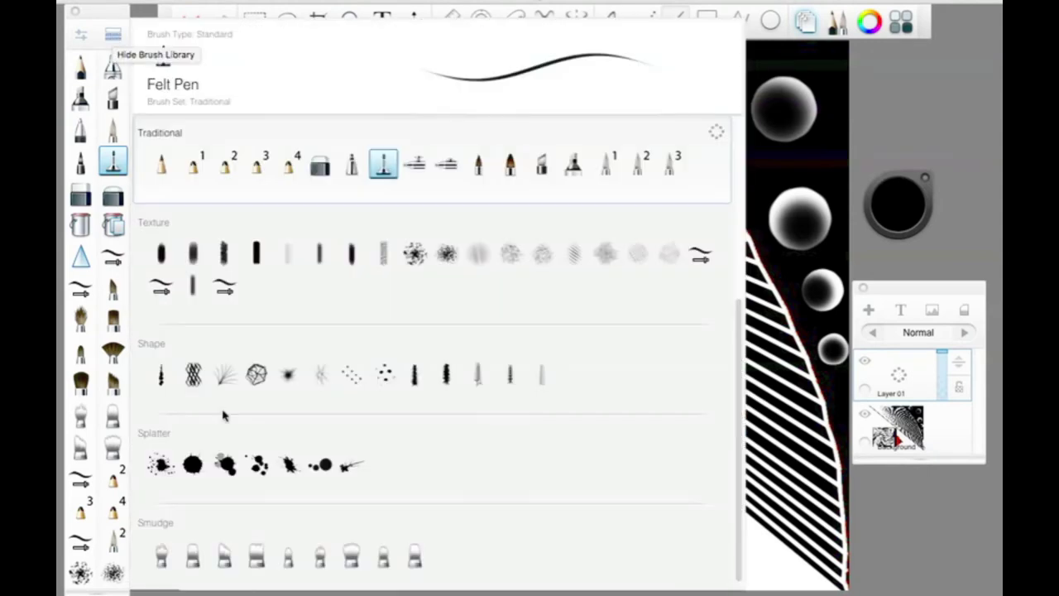
double_click(323, 377)
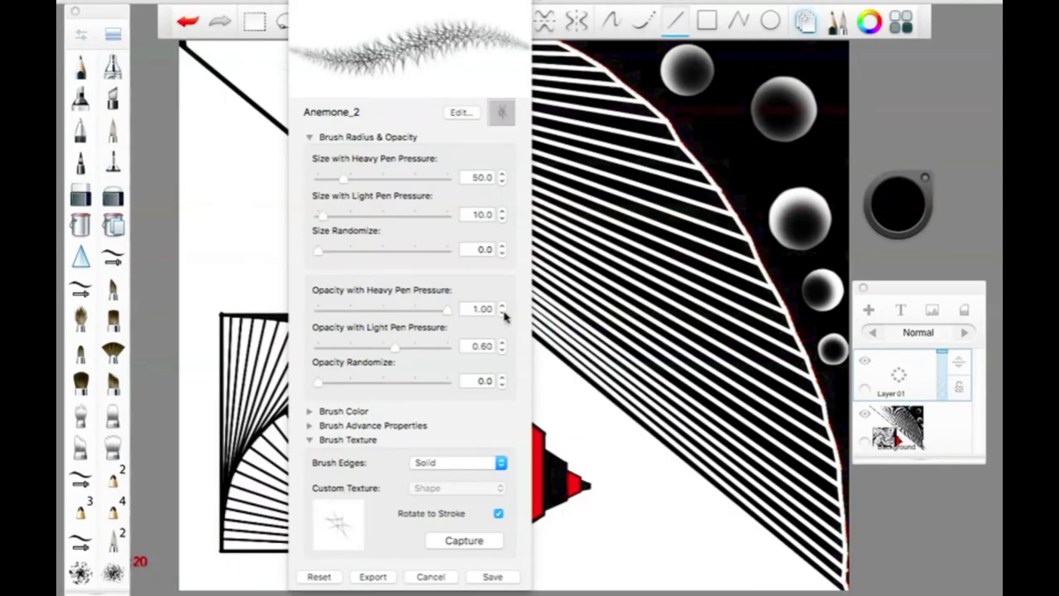
left_click(408, 178)
left_click(386, 250)
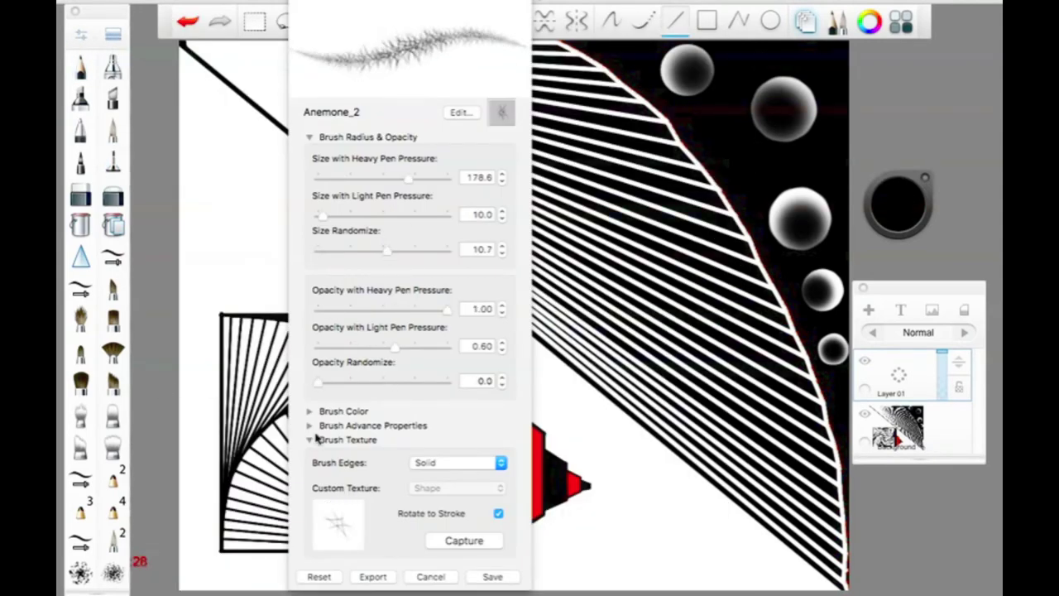
Adjust the Anemone_2 brush's advanced properties and edge type and save the settings
left_click(312, 426)
left_click(366, 179)
left_click(310, 425)
left_click(457, 463)
left_click(428, 483)
left_click(487, 579)
Try a straight and a freehand Anemone_2 stroke across the drawing on the new layer
left_click_drag(212, 173, 868, 543)
left_click(610, 21)
mouse_move(217, 137)
left_mouse_down()
mouse_move(406, 571)
mouse_move(289, 472)
left_mouse_up()
left_click(188, 21)
Change the Anemone_2 brush settings and scatter its black strokes over the white background around the box
left_click(111, 34)
left_click(420, 180)
left_click(493, 577)
key("super+shift+z")
key("super+shift+z")
left_click_drag(551, 409, 290, 571)
left_click_drag(810, 562, 579, 488)
left_click_drag(373, 355, 170, 452)
left_click_drag(231, 273, 372, 198)
mouse_move(645, 447)
left_mouse_down()
mouse_move(703, 529)
mouse_move(521, 554)
left_mouse_up()
left_click_drag(290, 289, 190, 240)
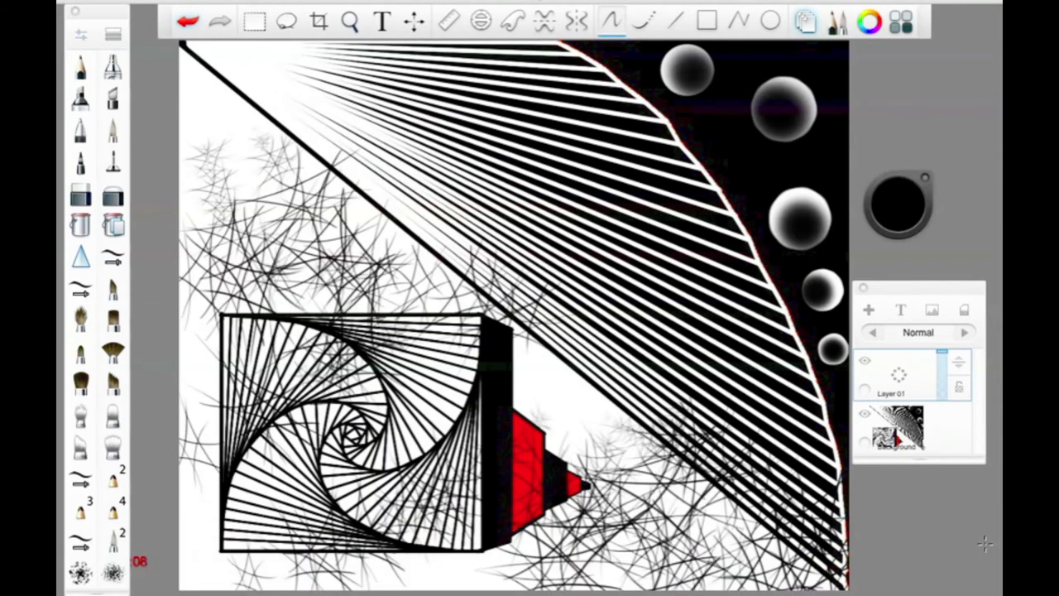
Undo the Anemone_2 strokes on the new layer
mouse_move(959, 362)
left_mouse_down()
mouse_move(961, 430)
mouse_move(959, 364)
left_mouse_up()
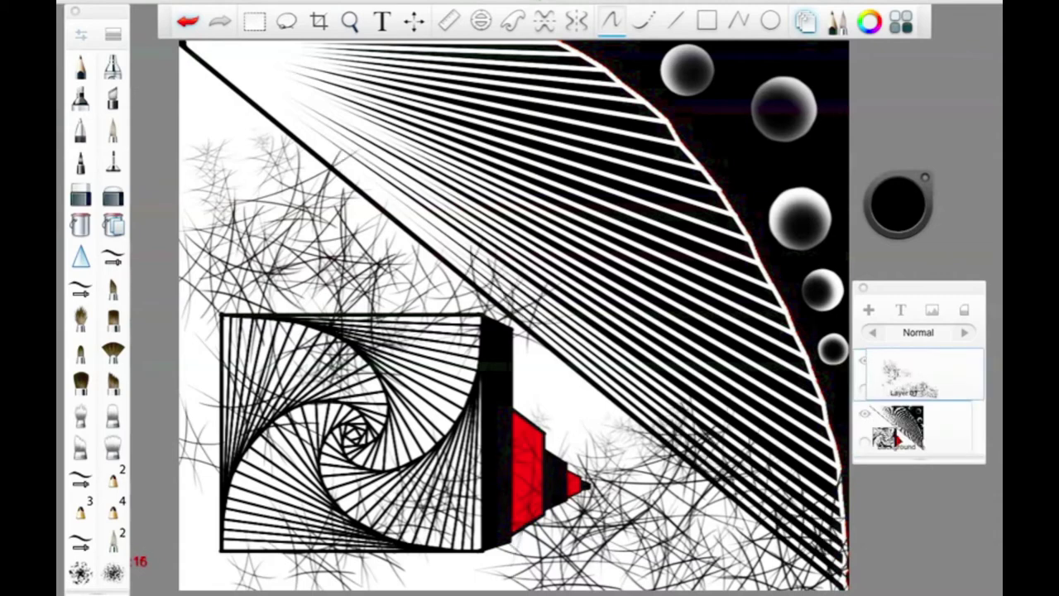
key("super+z")
key("super+z")
key("super+z")
key("super+z")
key("super+z")
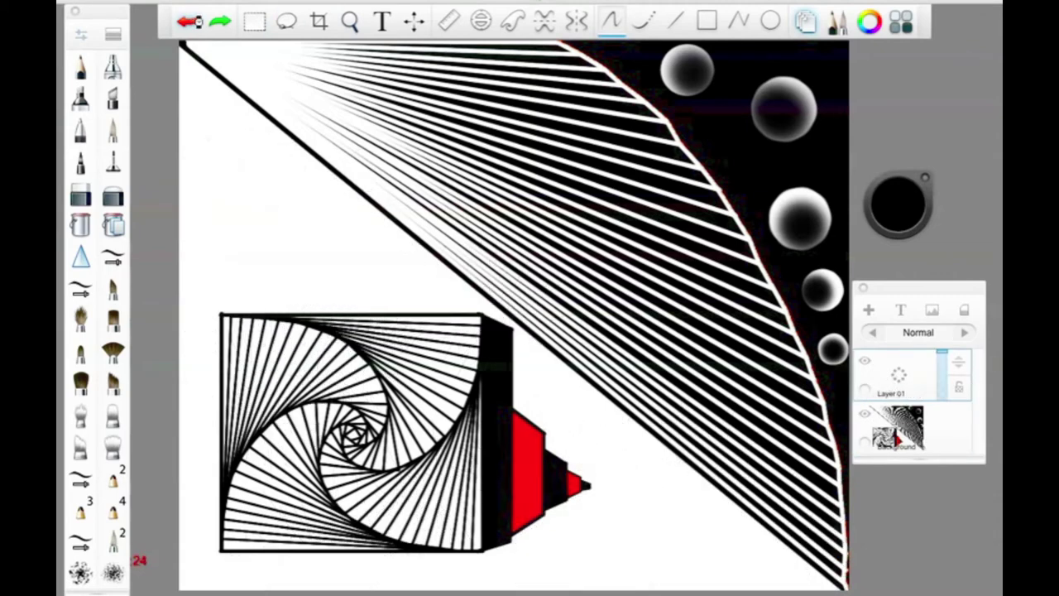
Pick light grey, try flood-filling the new layer with it and undo the fill
left_click(80, 224)
left_click(897, 204)
left_click(881, 189)
left_click(530, 166)
left_click(185, 22)
Move Layer 01 below the Background layer and flood-fill the Background layer's white area around the box with light grey
left_click_drag(959, 367, 959, 424)
left_click(338, 254)
left_click(187, 22)
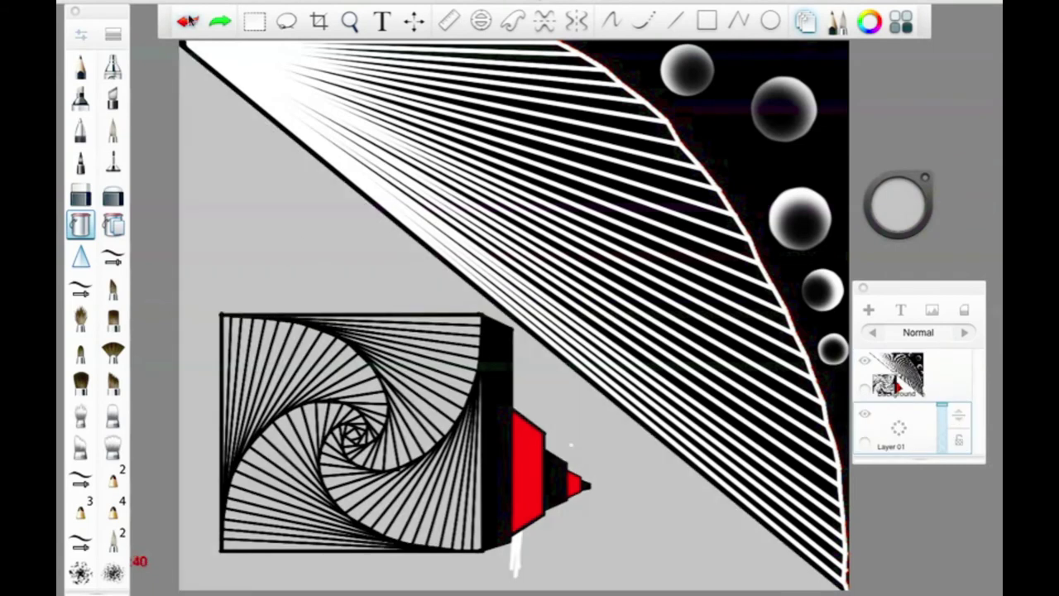
left_click(901, 375)
left_click(337, 275)
left_click(514, 544)
Touch up the leftover white spot beside the tapered point with the light-grey Felt Pen
left_click(113, 162)
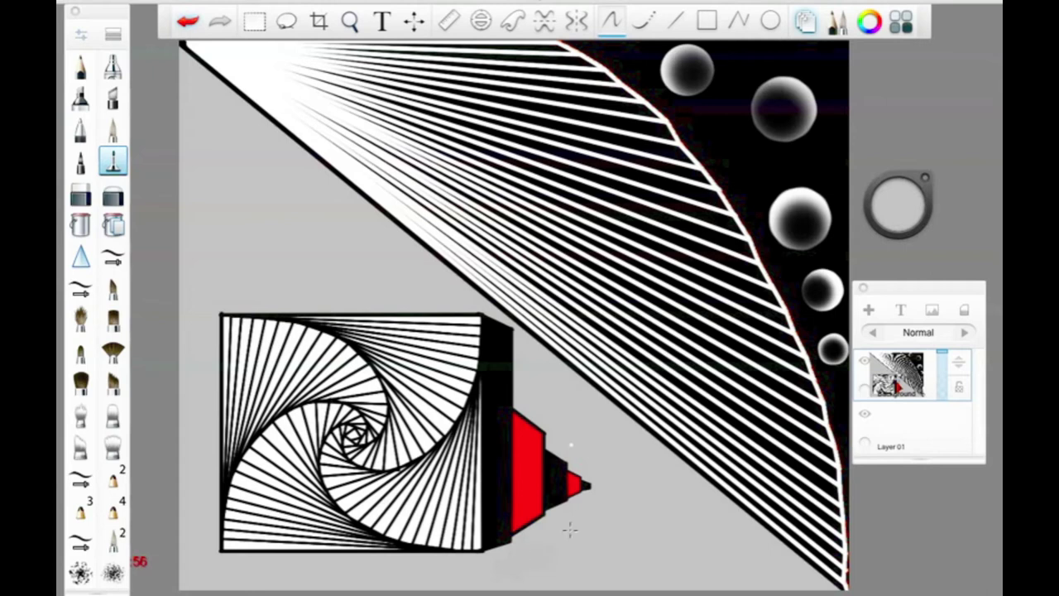
left_click_drag(507, 489, 525, 542)
left_click(188, 27)
Sharpen the rims of the five shaded circles in the black area
left_click(112, 34)
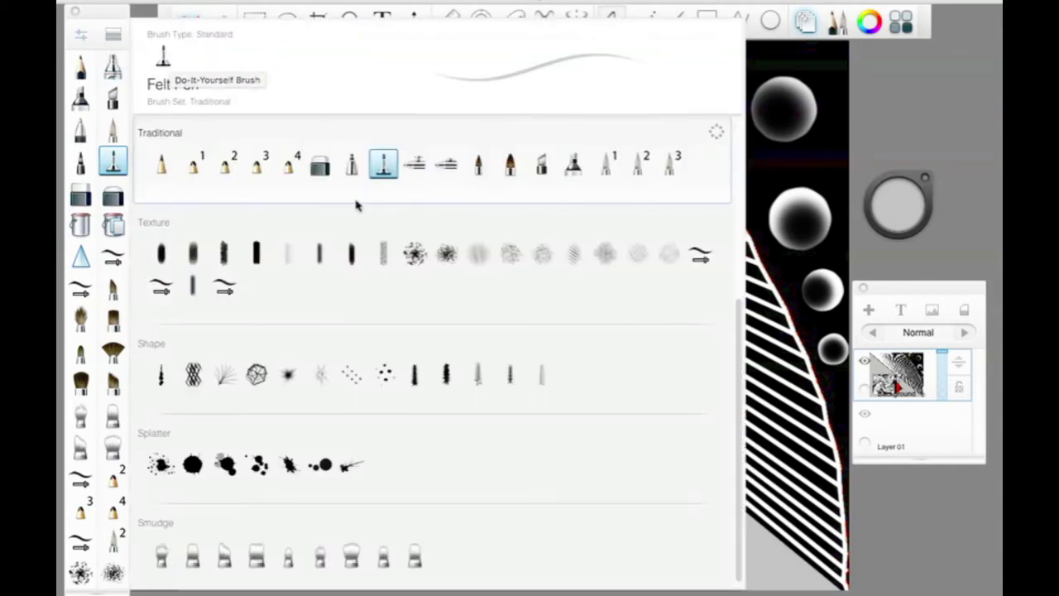
scroll(338, 142, "up", 5)
left_click(446, 168)
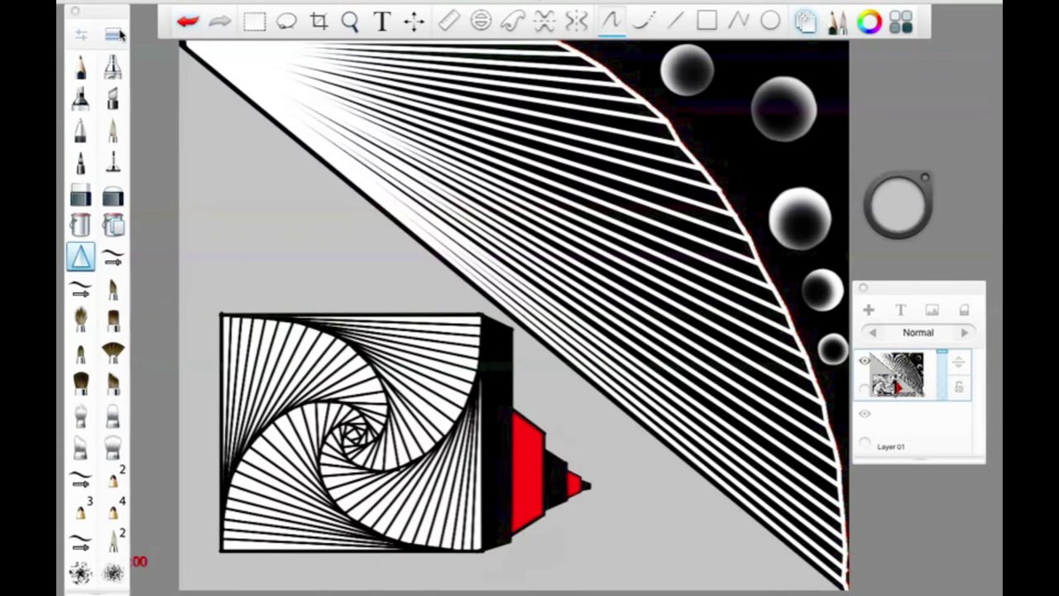
mouse_move(679, 90)
left_mouse_down()
mouse_move(819, 285)
mouse_move(832, 350)
left_mouse_up()
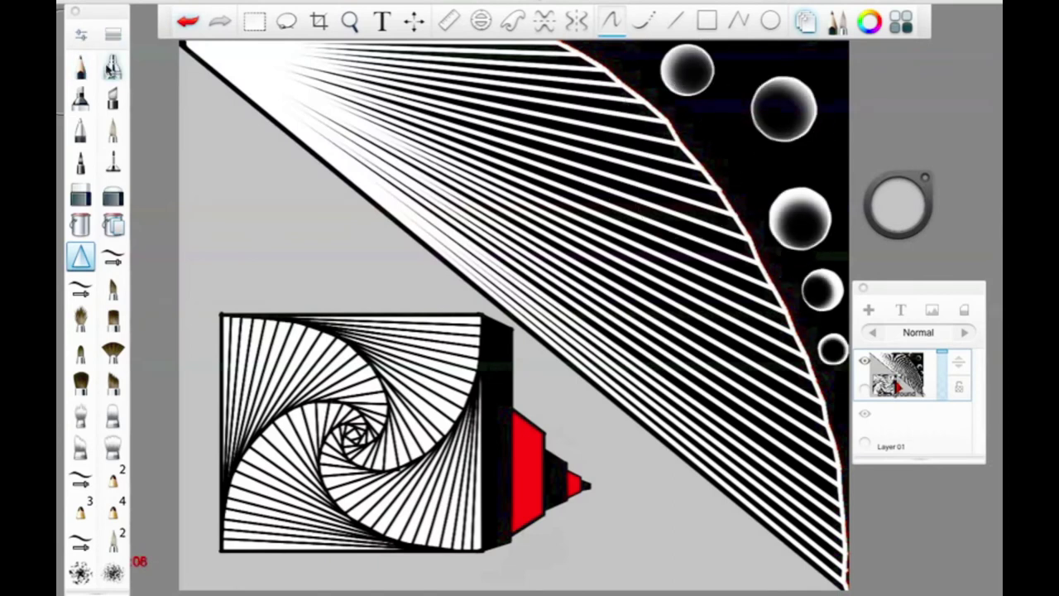
Set the Airbrush to white at a larger size and add a soft glow over the three larger circles
left_click(112, 67)
mouse_move(900, 220)
left_click_drag(900, 219, 907, 128)
double_click(113, 67)
left_click_drag(333, 169, 359, 169)
left_click(492, 260)
mouse_move(702, 73)
left_mouse_down()
mouse_move(827, 351)
mouse_move(802, 265)
left_mouse_up()
left_click(188, 23)
Reduce the Airbrush size and add a soft white glow over the two smallest circles
double_click(112, 67)
left_click(336, 168)
left_click(500, 260)
mouse_move(814, 303)
left_mouse_down()
mouse_move(823, 278)
mouse_move(809, 295)
mouse_move(831, 347)
left_mouse_up()
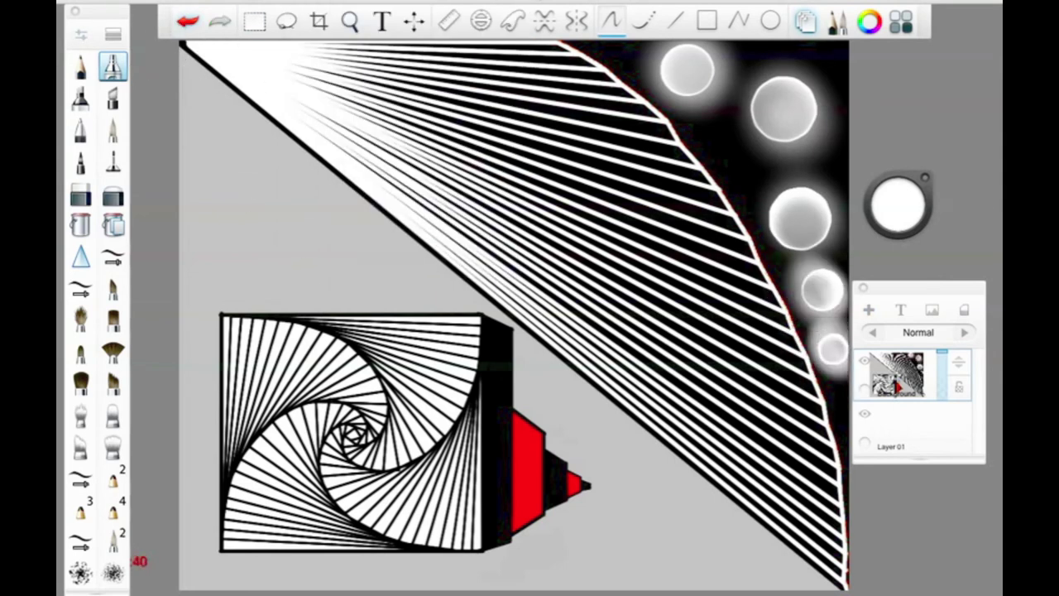
Set the Airbrush size to 54.9 and brighten the interiors of the three larger circles with soft white
left_click_drag(761, 95, 794, 107)
left_click(187, 22)
left_click(80, 34)
left_click_drag(331, 168, 354, 169)
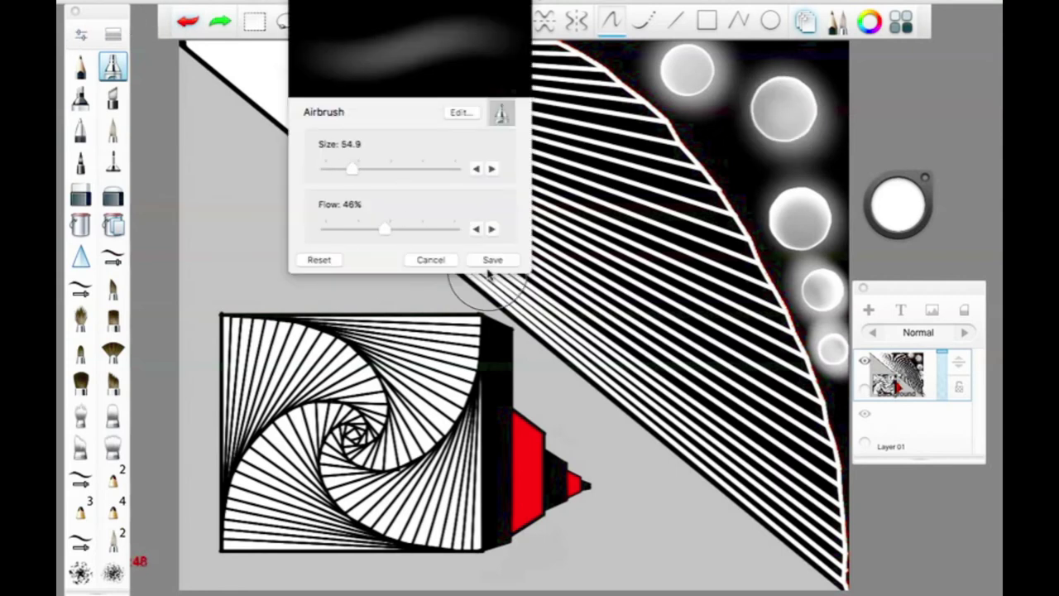
left_click(491, 257)
left_click_drag(789, 93, 774, 123)
left_click_drag(696, 76, 683, 70)
mouse_move(799, 206)
left_mouse_down()
mouse_move(814, 226)
mouse_move(792, 228)
left_mouse_up()
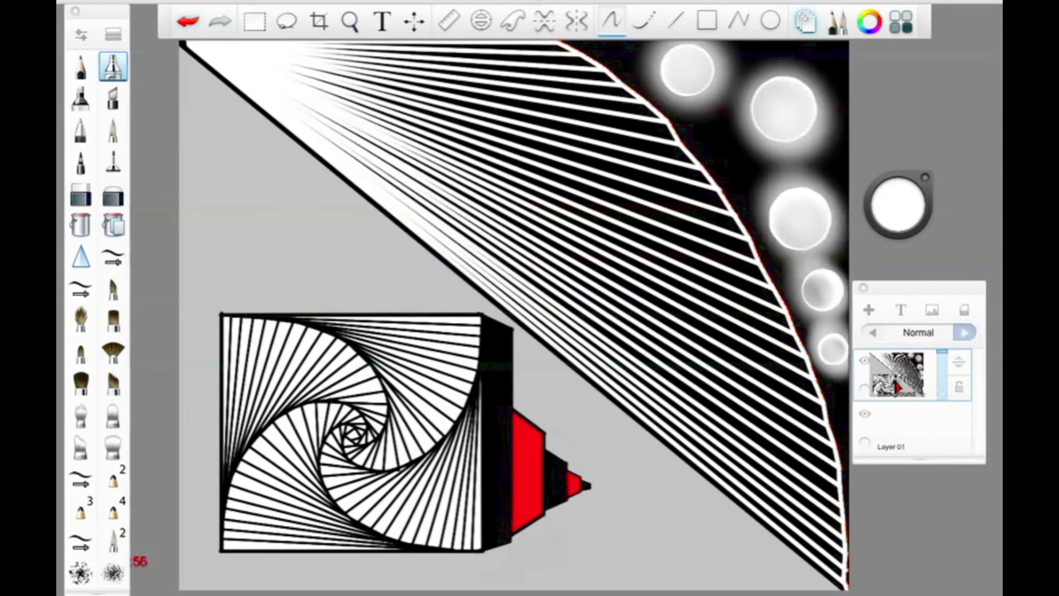
Switch the Airbrush to black at a smaller size and darken the centre of the largest circle in the black area
left_click(913, 206)
left_click_drag(921, 331, 901, 331)
left_click(79, 36)
left_click(491, 259)
left_click_drag(350, 169, 339, 173)
left_click(81, 34)
left_click(486, 258)
mouse_move(788, 111)
left_mouse_down()
mouse_move(778, 105)
mouse_move(788, 118)
left_mouse_up()
left_click_drag(693, 71, 689, 71)
Undo the last black dab, shrink the Airbrush further and paint black centres in the topmost and middle circles
left_click(186, 22)
left_click(81, 34)
left_click_drag(340, 169, 337, 169)
left_click(490, 260)
left_click_drag(687, 71, 692, 77)
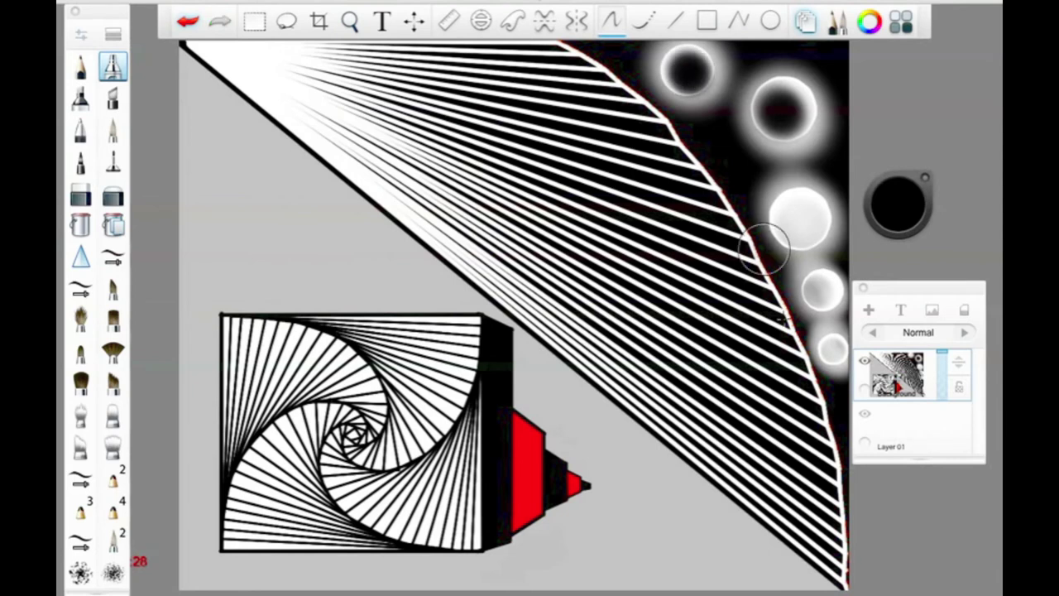
left_click(84, 36)
left_click_drag(781, 236, 797, 228)
Switch the Airbrush to magenta, raise its flow, reduce its size and fill the fourth circle
left_click(889, 201)
left_click(929, 226)
left_click(922, 205)
left_click_drag(385, 229, 398, 229)
left_click_drag(342, 169, 339, 172)
left_click_drag(815, 289, 819, 289)
Airbrush a small black centre in the smallest circle, and sharpen the rims of all five circles
left_click(903, 203)
left_click(898, 230)
left_click(84, 36)
left_click_drag(338, 171, 332, 172)
left_click(494, 259)
left_click_drag(833, 356, 832, 349)
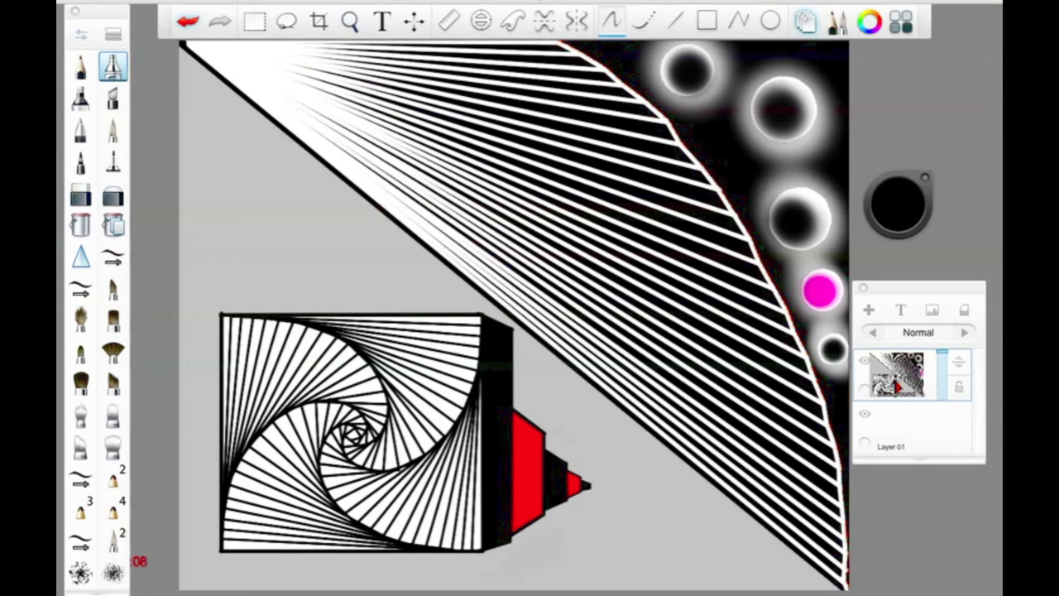
left_click(81, 256)
mouse_move(709, 73)
left_mouse_down()
mouse_move(803, 217)
mouse_move(832, 352)
left_mouse_up()
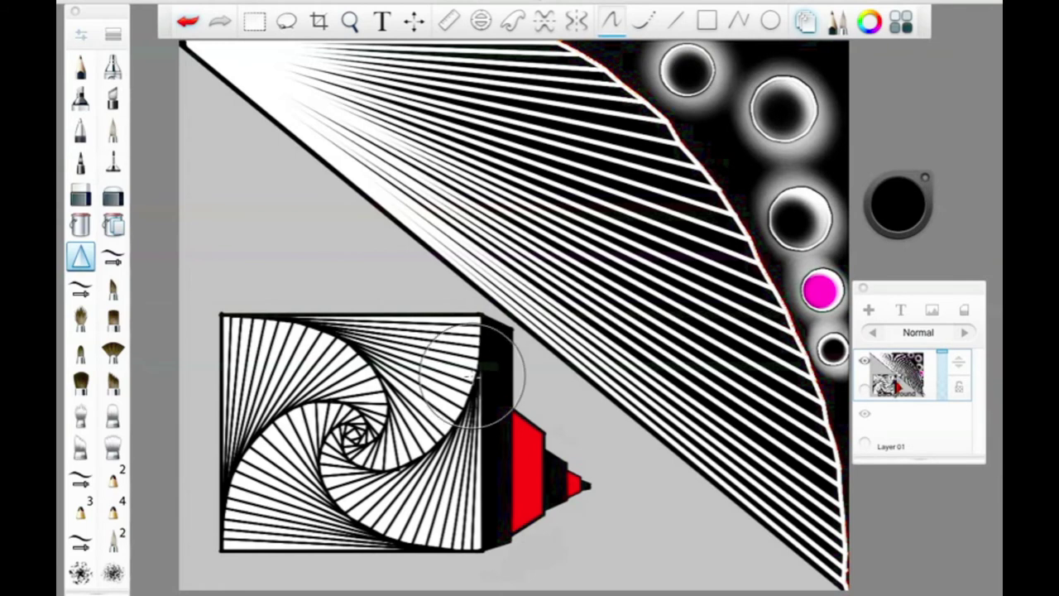
Paint a red Felt Pen drip trailing sideways from the lower corner of the point's large red band
double_click(114, 164)
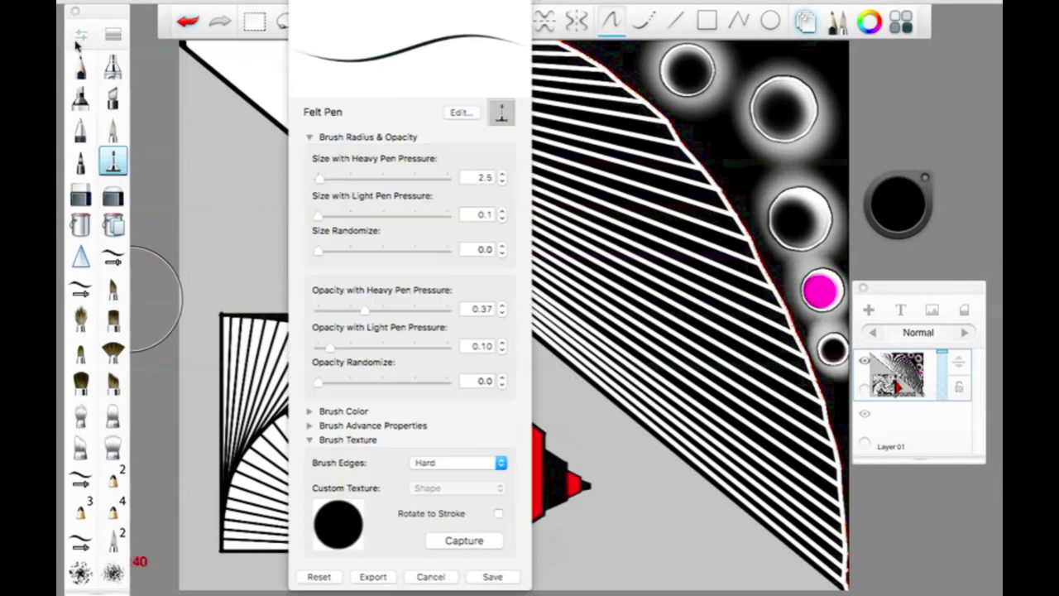
left_click_drag(319, 179, 321, 180)
left_click(491, 577)
left_click(199, 23)
left_click_drag(541, 521, 521, 526)
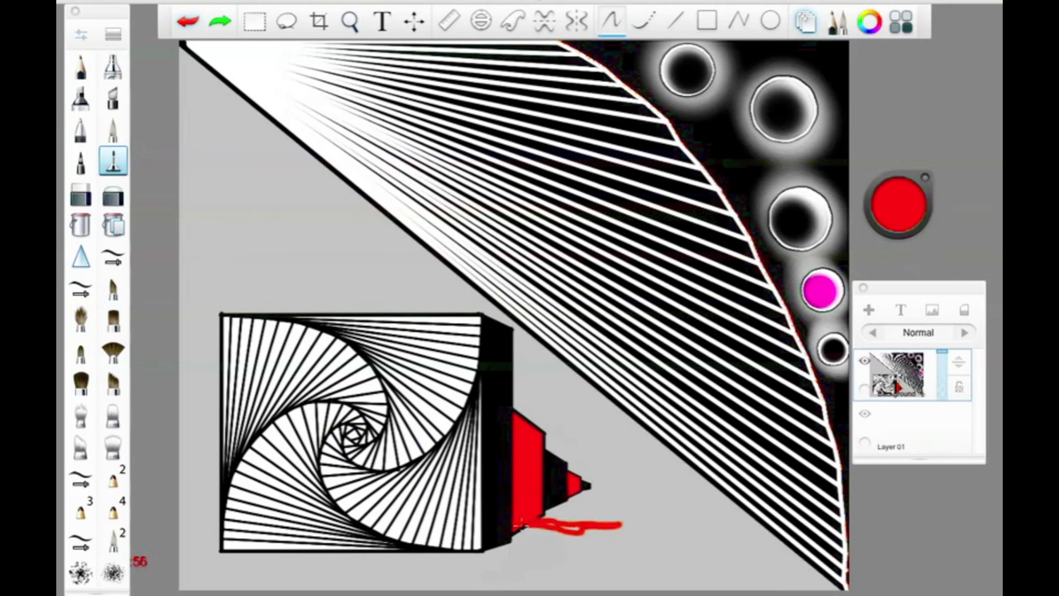
left_click_drag(622, 523, 693, 524)
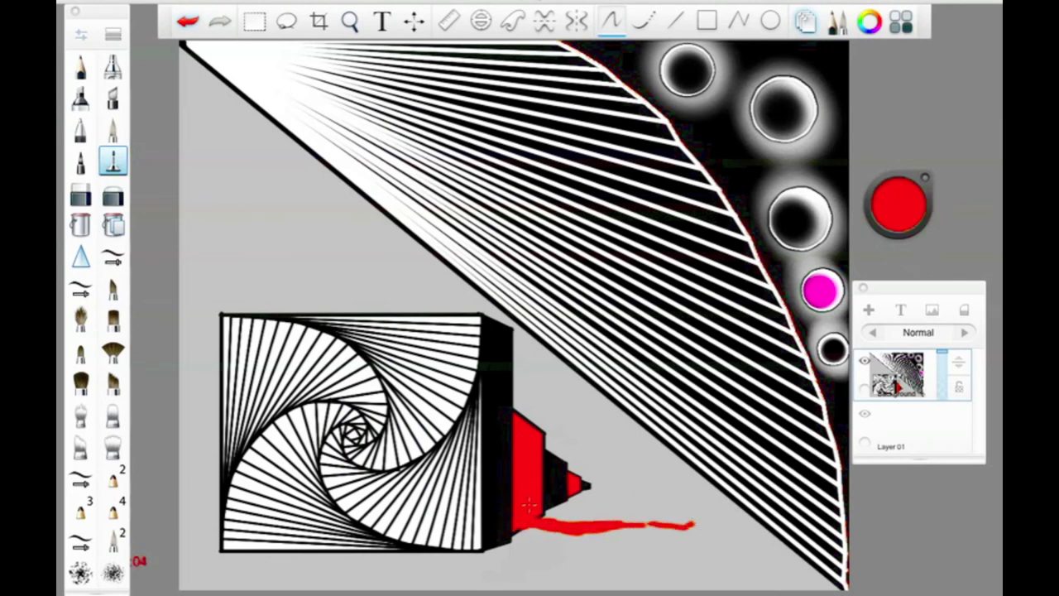
Outline the red drip in black with the Felt Pen
left_click(898, 204)
left_click(900, 227)
mouse_move(582, 535)
left_mouse_down()
mouse_move(694, 522)
mouse_move(549, 516)
left_mouse_up()
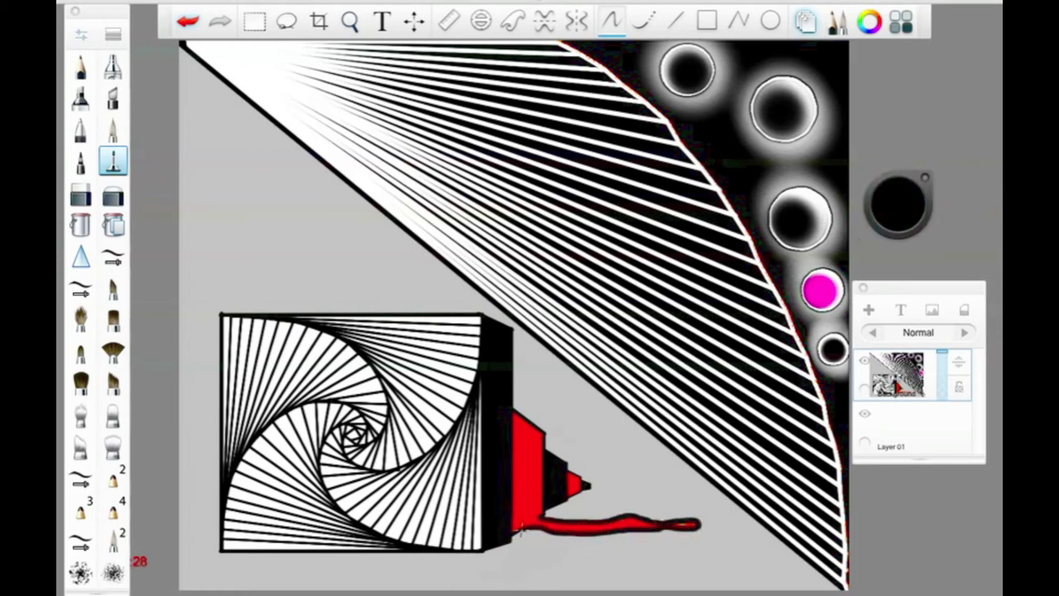
Set the Felt Pen's heavy-pressure size to 2.4 and touch up the red fill and black outline at the drip's far end
left_click(542, 469, "alt")
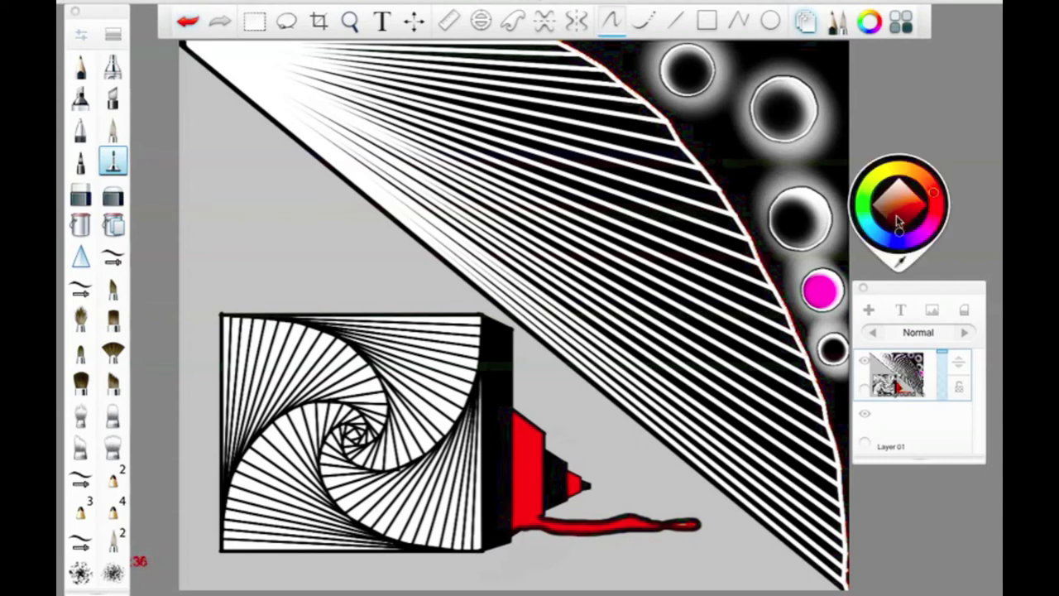
left_click(82, 35)
left_click(501, 182)
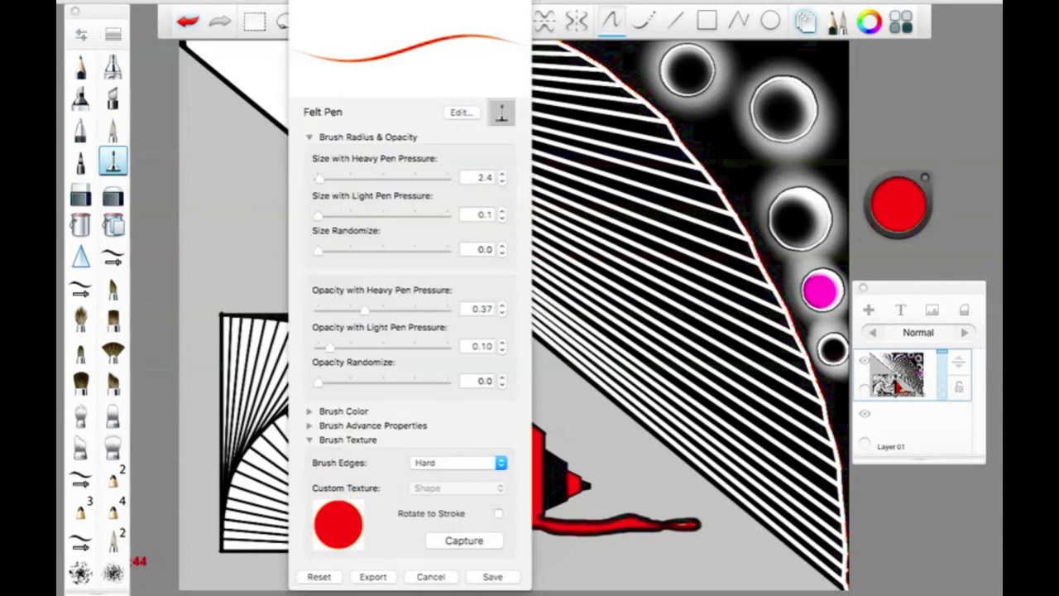
left_click(492, 576)
left_click(900, 238)
left_click_drag(654, 520, 697, 523)
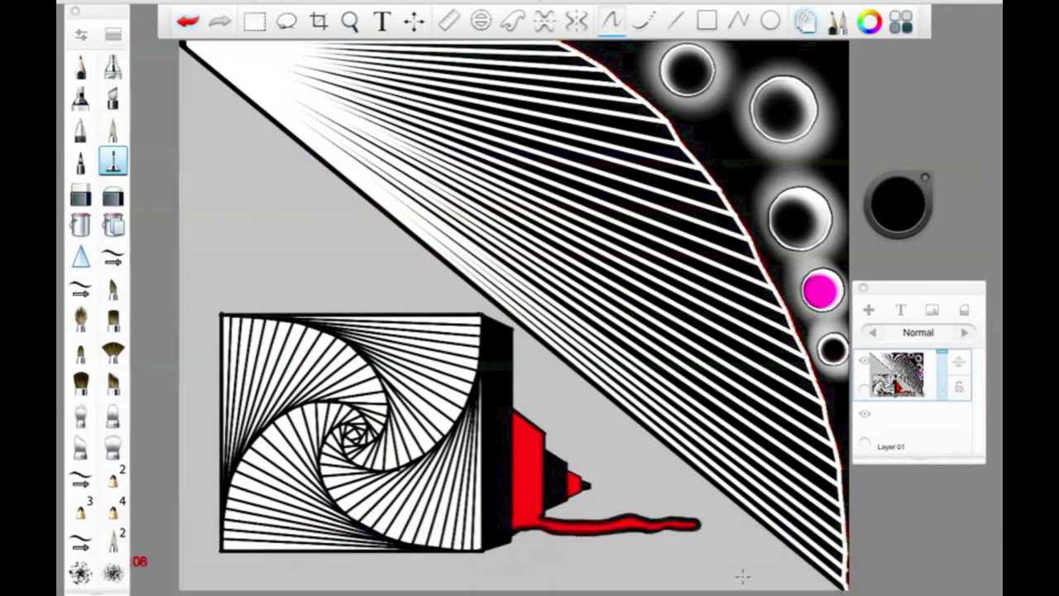
Lower the Felt Pen's opacity, pick a lighter orange-red and paint soft highlights on the red bands of the tapered point
left_click(82, 34)
left_click_drag(366, 311, 350, 314)
left_click(486, 578)
left_click(925, 177)
left_click(527, 468)
left_click_drag(898, 205, 893, 110)
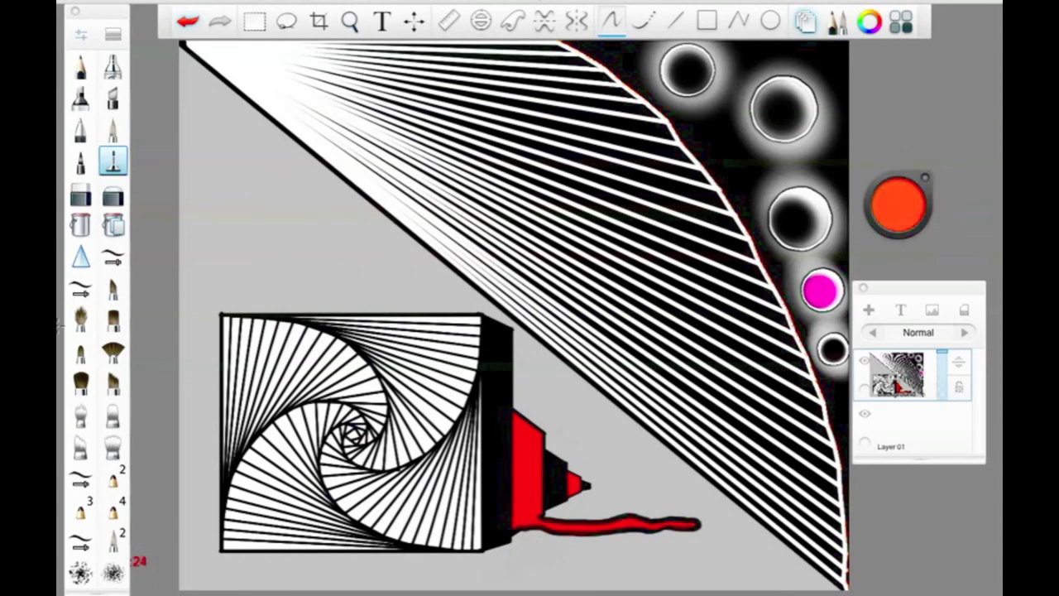
left_click(80, 35)
left_click_drag(333, 180, 325, 181)
left_click(492, 576)
left_click_drag(528, 457, 521, 493)
left_click_drag(521, 439, 524, 501)
left_click(82, 35)
left_click(479, 576)
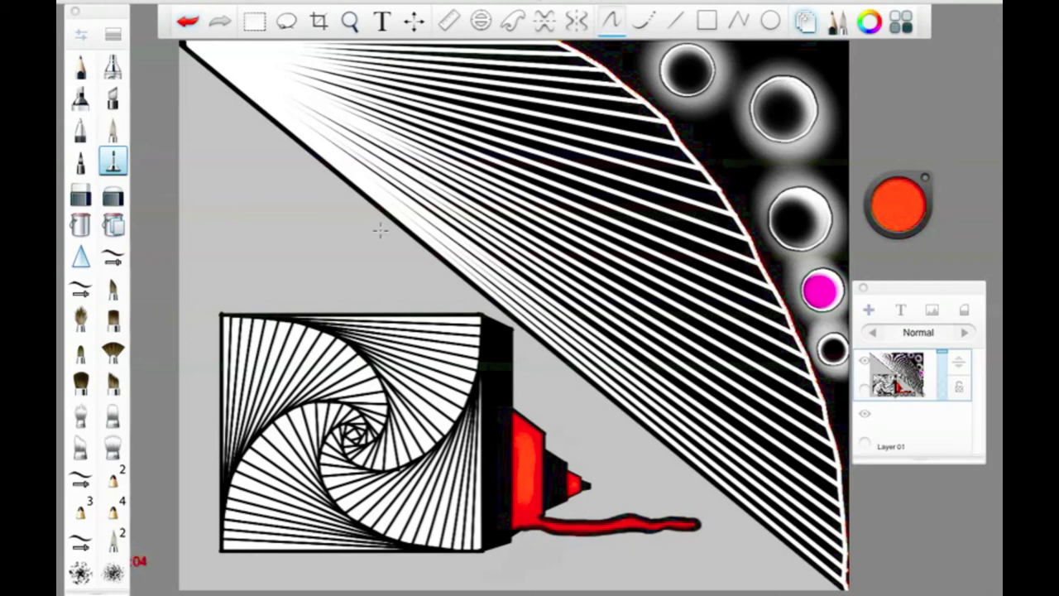
Try pulling long black trails from the box's lower corner and the tapered point with Smudge Flat Brush 3
left_click(113, 415)
mouse_move(499, 544)
left_mouse_down()
mouse_move(589, 555)
mouse_move(515, 570)
mouse_move(579, 577)
left_mouse_up()
left_click(81, 35)
left_click(414, 289)
left_click(387, 228)
left_click(492, 319)
mouse_move(512, 548)
left_mouse_down()
mouse_move(695, 569)
mouse_move(759, 589)
left_mouse_up()
mouse_move(495, 513)
left_mouse_down()
mouse_move(488, 549)
mouse_move(574, 576)
mouse_move(702, 586)
left_mouse_up()
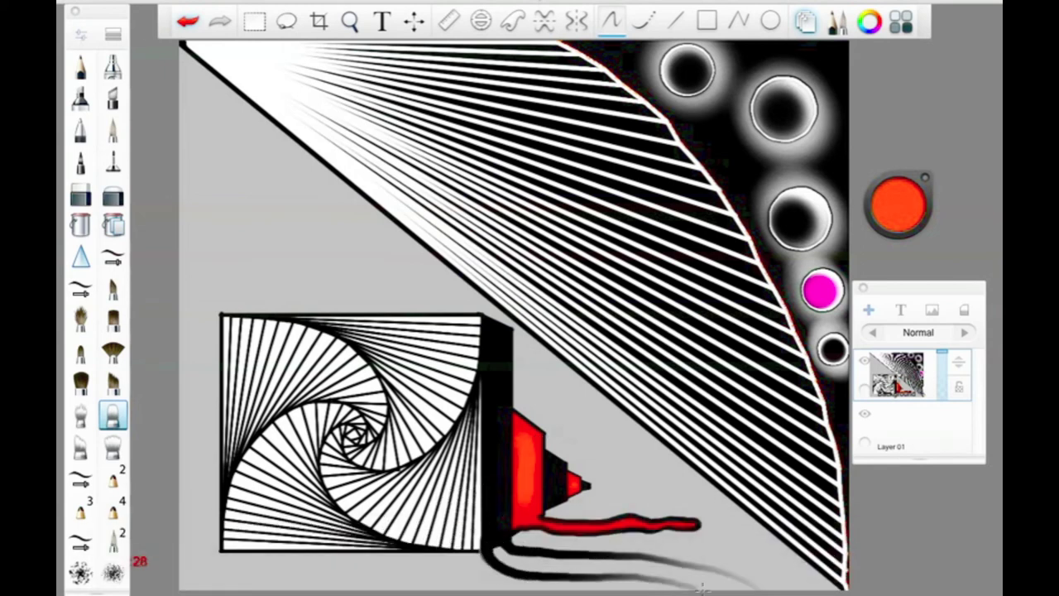
left_click_drag(557, 493, 777, 571)
mouse_move(549, 471)
left_mouse_down()
mouse_move(570, 513)
mouse_move(609, 514)
left_mouse_up()
left_click(190, 22)
Try more smudged trails with Smudge Flat Brush 3 at size 9.5, 48% opacity and 67% strength, and undo all the trails
left_click(81, 36)
left_click(323, 170)
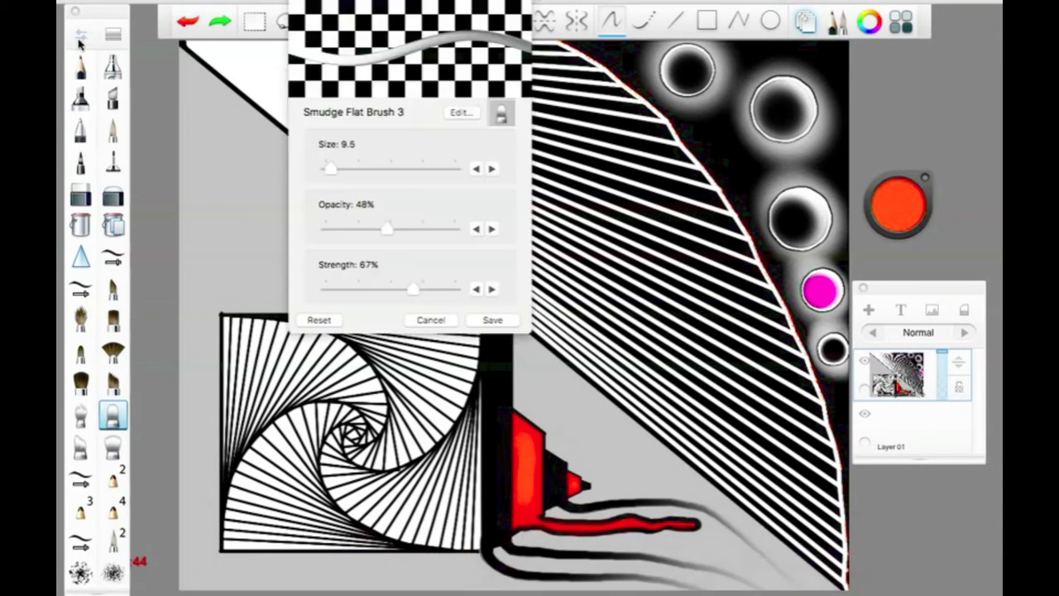
left_click(499, 319)
mouse_move(548, 498)
left_mouse_down()
mouse_move(581, 518)
mouse_move(678, 511)
left_mouse_up()
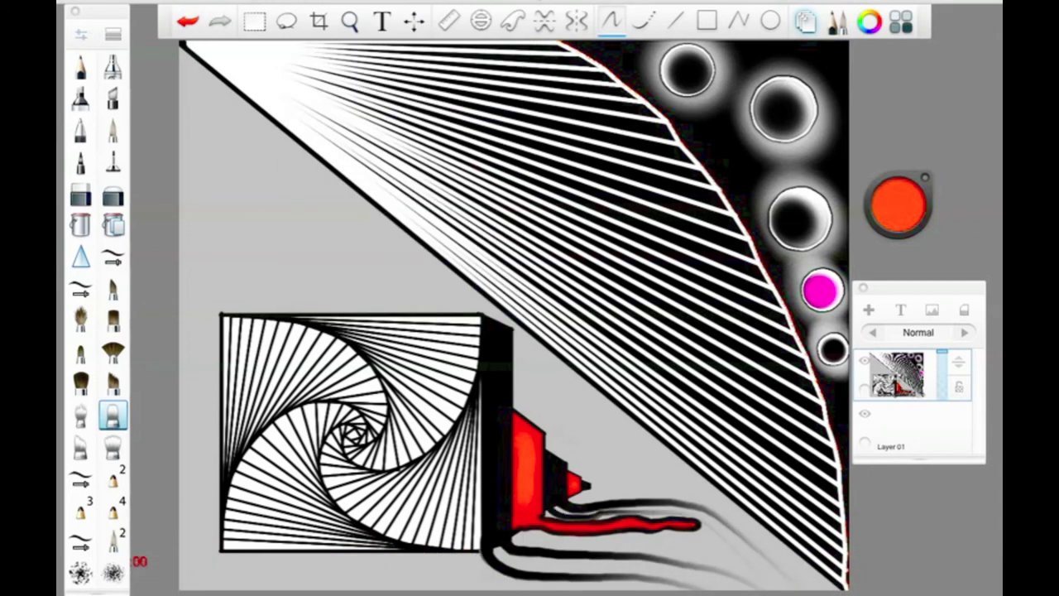
left_click(180, 27)
left_click(181, 26)
left_click_drag(491, 537, 650, 546)
left_click(188, 22)
left_click(188, 22)
left_click(189, 22)
left_click(189, 23)
Set Smudge Flat Brush 3 to size 11.1, 32% opacity and 55% strength, and pull one fading black trail from the box's lower corner
left_click(81, 34)
left_click(332, 168)
left_click(366, 229)
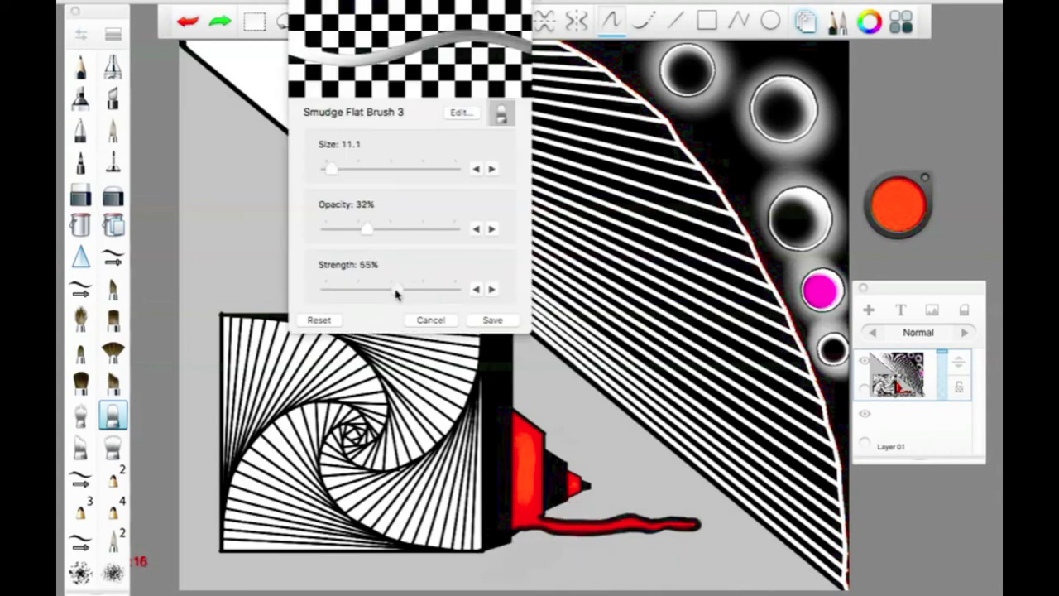
left_click(397, 289)
left_click(492, 319)
left_click_drag(461, 539, 619, 567)
mouse_move(489, 529)
left_mouse_down()
mouse_move(507, 551)
mouse_move(616, 556)
mouse_move(776, 589)
left_mouse_up()
left_click_drag(495, 530, 753, 589)
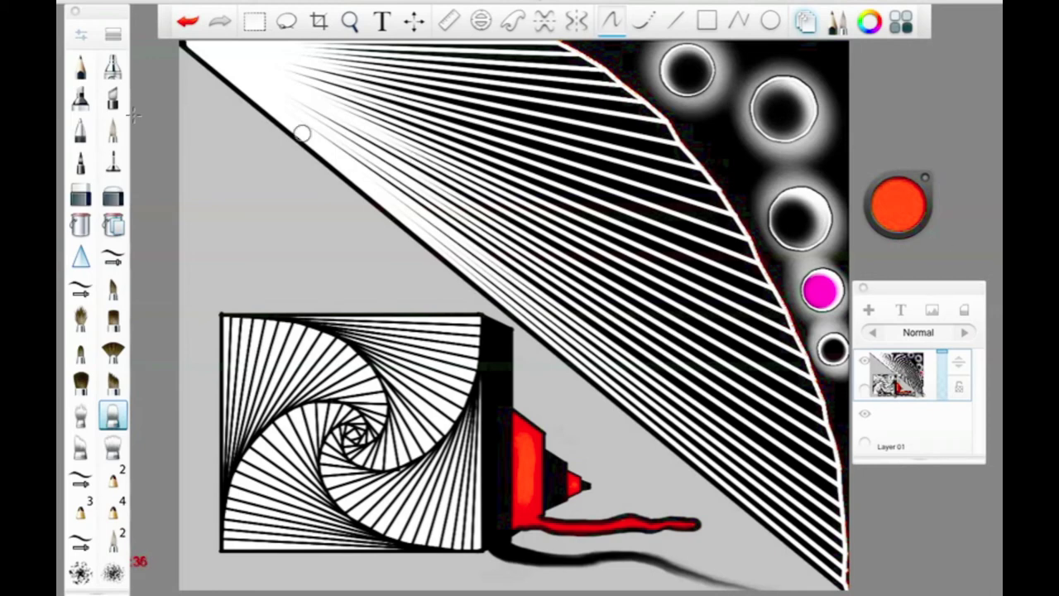
Try a thick black Felt Pen mark on the grey area above the spiral box, and undo it
left_click(113, 161)
left_click_drag(899, 205, 913, 356)
left_click(81, 35)
left_click(493, 576)
left_click_drag(234, 157, 318, 236)
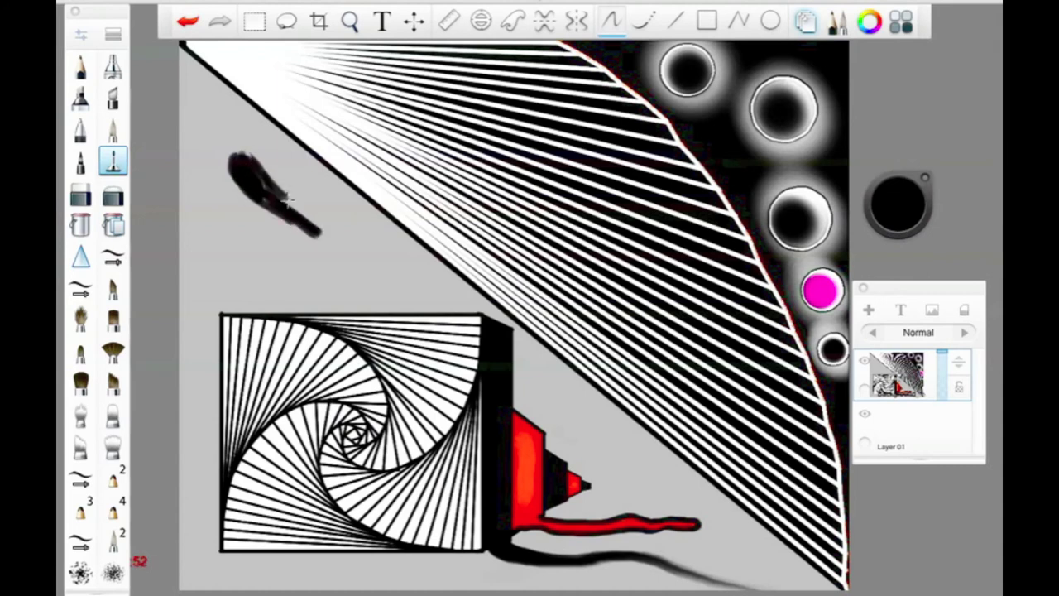
left_click(187, 21)
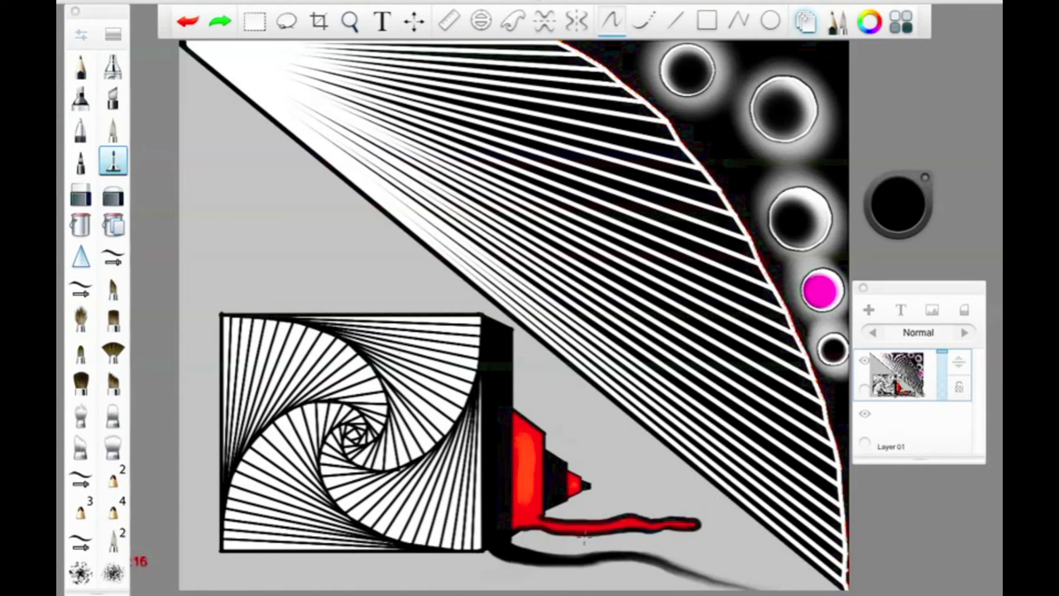
Shrink Smudge Flat Brush 3 and pull a thin fading trail from the tip of the tapered point
left_click(112, 415)
left_click_drag(324, 168, 327, 169)
left_click(488, 321)
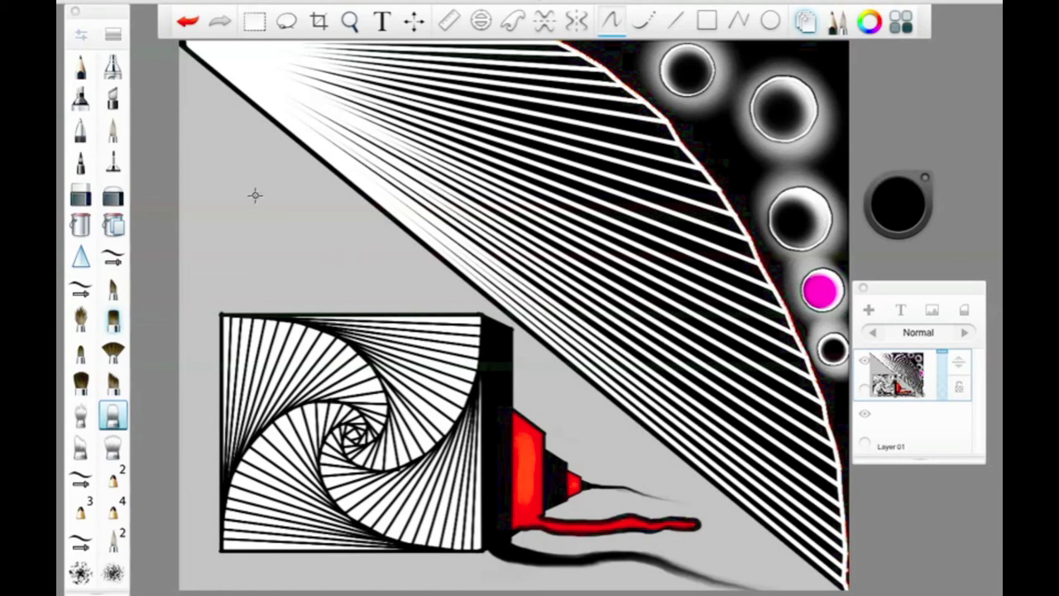
Choose a Synthetic Paint brush, enlarge it and paint a broad black patch on the grey area above the spiral box
left_click(113, 34)
left_click(329, 263)
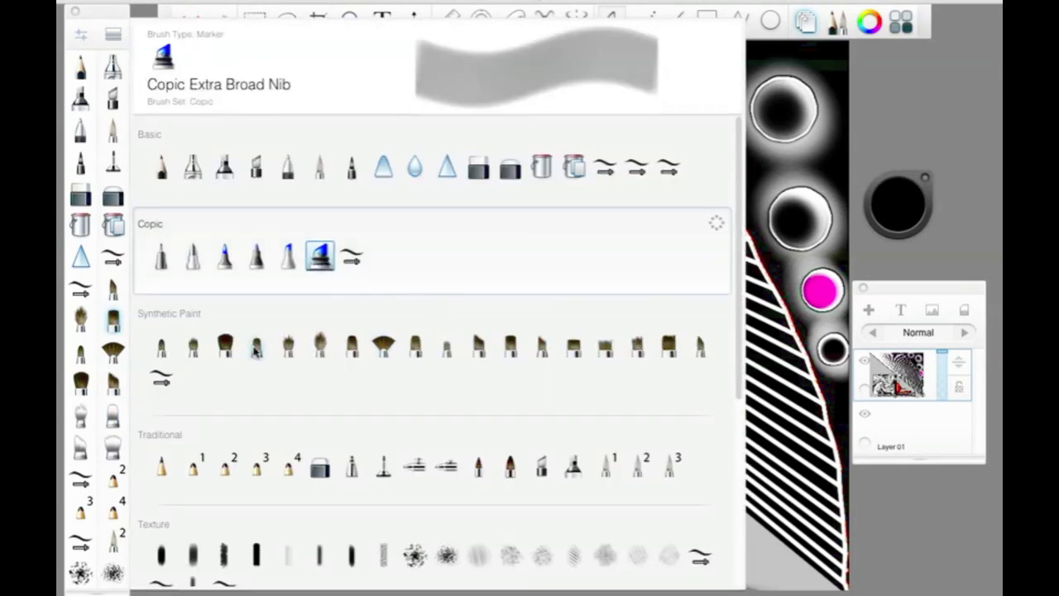
left_click(320, 344)
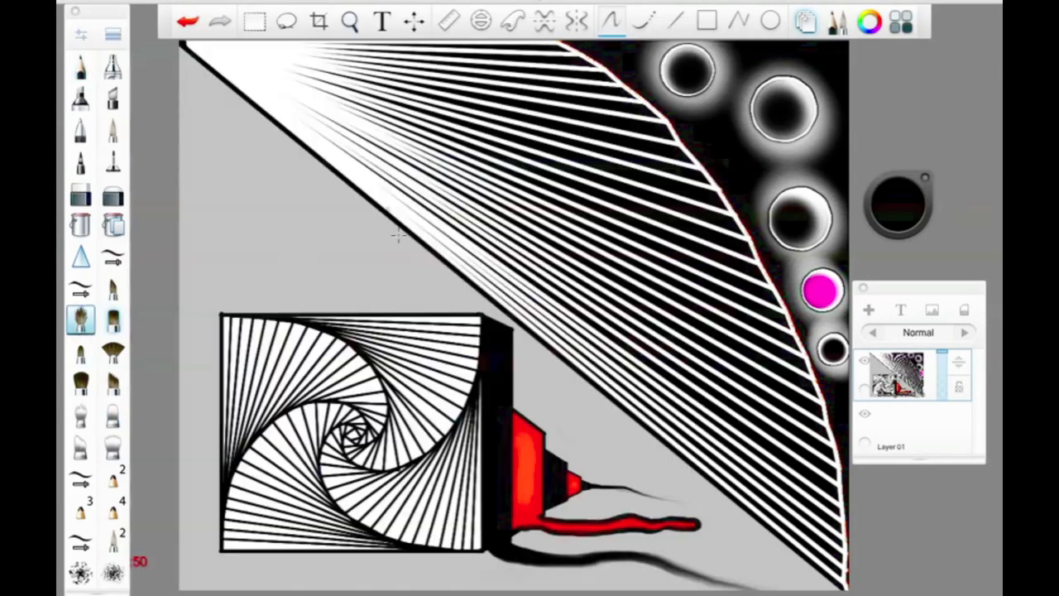
double_click(81, 319)
left_click_drag(333, 169, 359, 169)
left_click(492, 319)
left_click_drag(299, 265, 117, 45)
mouse_move(269, 253)
left_mouse_down()
mouse_move(128, 104)
mouse_move(181, 136)
mouse_move(248, 231)
left_mouse_up()
Set the Smudge Round Bristle Brush to size 50.8, 17% opacity and 27% strength, and blend the black patch into the grey
left_click(113, 446)
double_click(113, 446)
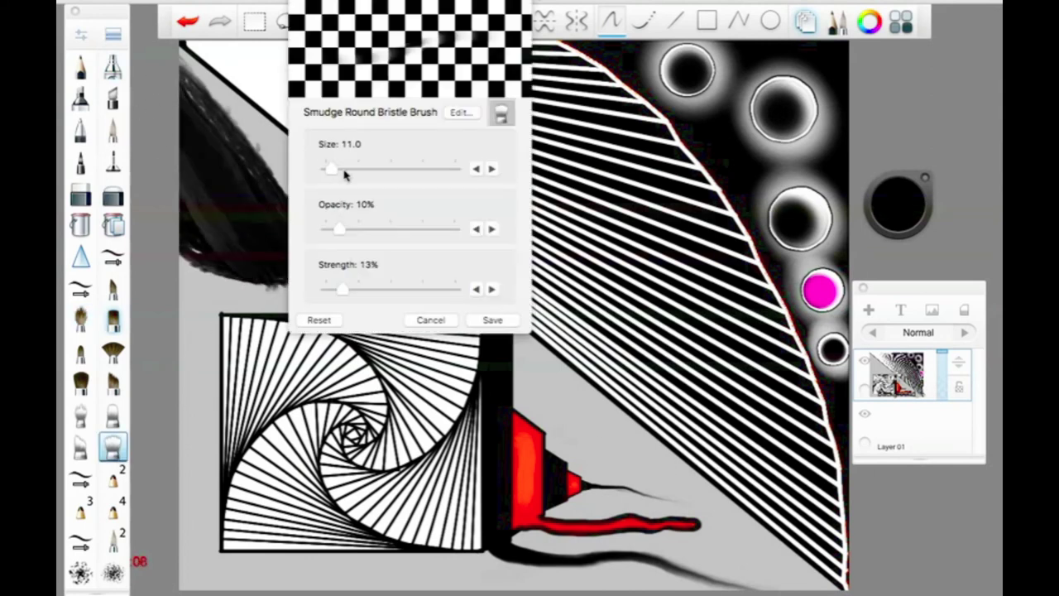
left_click_drag(338, 170, 353, 170)
left_click_drag(340, 229, 346, 229)
left_click_drag(342, 289, 359, 289)
left_click(492, 318)
mouse_move(312, 252)
left_mouse_down()
mouse_move(170, 265)
mouse_move(326, 226)
mouse_move(229, 171)
mouse_move(327, 240)
mouse_move(228, 256)
mouse_move(268, 213)
mouse_move(285, 238)
left_mouse_up()
Try smoothing the black patch with an enlarged Smudge Flat Brush 3, and undo the strokes
left_click(113, 415)
left_click(80, 33)
left_click_drag(328, 168, 348, 169)
left_click(492, 319)
mouse_move(198, 207)
left_mouse_down()
mouse_move(319, 237)
mouse_move(331, 256)
mouse_move(240, 188)
mouse_move(242, 198)
left_mouse_up()
left_click(188, 25)
left_click(188, 25)
Paint a white area beside the dark patch and blend both into a soft gradient with the Smudge Round Bristle Brush
left_click(114, 447)
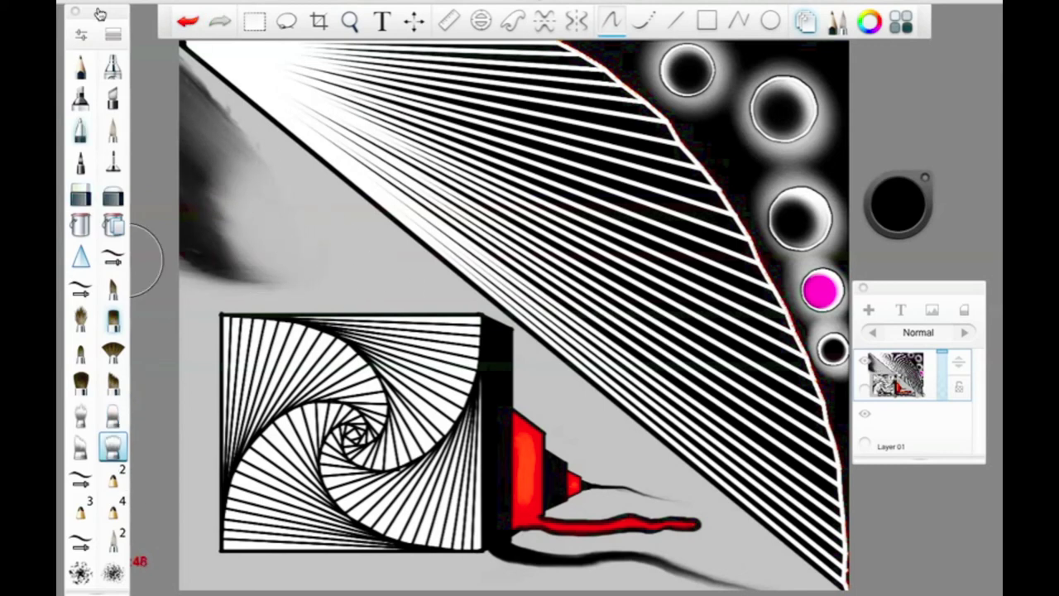
mouse_move(206, 108)
left_mouse_down()
mouse_move(236, 165)
mouse_move(293, 208)
left_mouse_up()
left_click(80, 320)
left_click_drag(896, 205, 887, 37)
left_click_drag(277, 170, 343, 263)
left_click(112, 447)
mouse_move(255, 165)
left_mouse_down()
mouse_move(284, 229)
mouse_move(303, 218)
mouse_move(242, 173)
mouse_move(279, 231)
mouse_move(359, 232)
mouse_move(331, 273)
mouse_move(229, 170)
mouse_move(279, 229)
mouse_move(303, 229)
mouse_move(218, 262)
mouse_move(249, 237)
mouse_move(237, 158)
mouse_move(297, 198)
mouse_move(248, 166)
left_mouse_up()
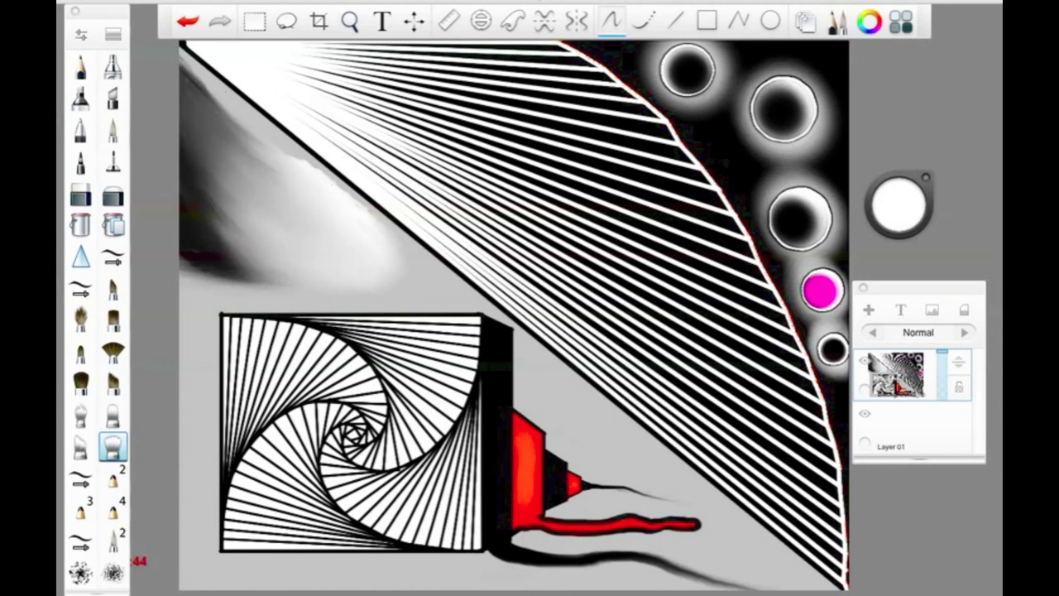
Try smudging the dark patch downward with Smudge Flat Brush 3 at size 11.5 and 14% opacity, and undo it
left_click(112, 415)
double_click(112, 415)
left_click_drag(337, 170, 327, 173)
left_click(342, 230)
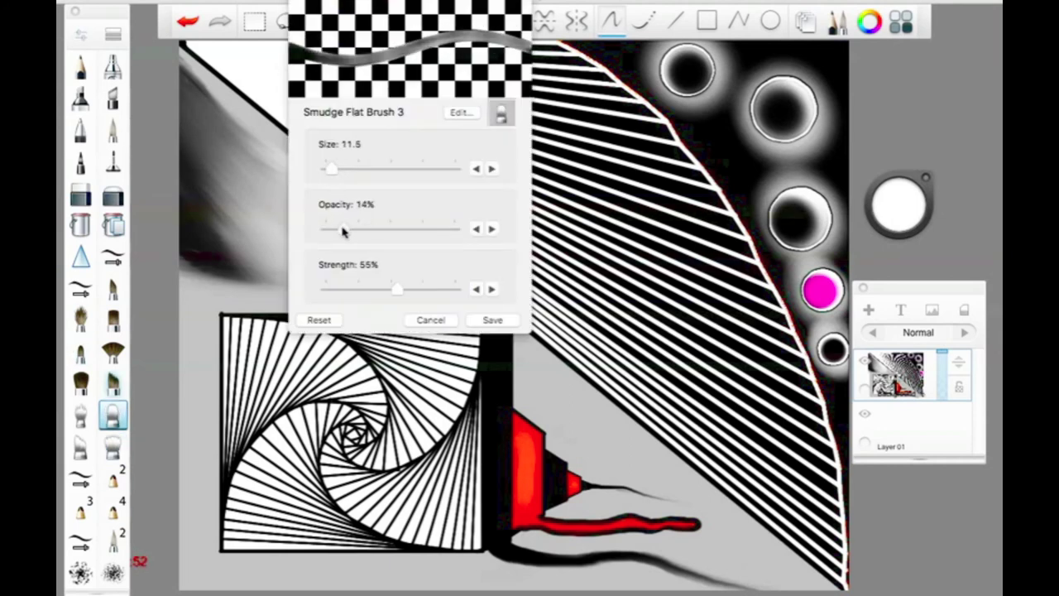
left_click(493, 320)
left_click_drag(191, 253, 193, 356)
left_click(189, 22)
Enlarge the Felt Pen, raise its opacity and change its brush edges, and undo the trial mark
double_click(120, 165)
left_click(352, 179)
left_click(449, 310)
left_click(446, 463)
left_click(440, 450)
left_click(488, 577)
left_click(188, 21)
Set the Felt Pen's brush edges back to hard and paint a solid white circle over the gradient patch
left_click(907, 210)
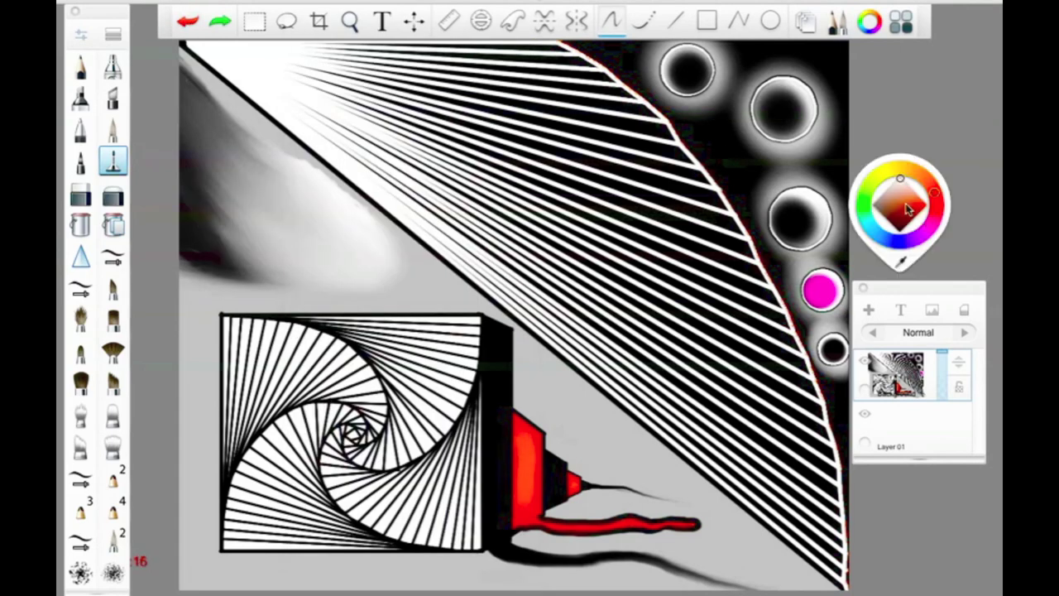
left_click(81, 36)
left_click(422, 462)
left_click(425, 474)
left_click(493, 577)
left_click_drag(254, 204, 258, 209)
Try blending the white circle into the gradient patch with the Smudge Round Bristle Brush, and undo it
left_click(113, 448)
left_click(81, 36)
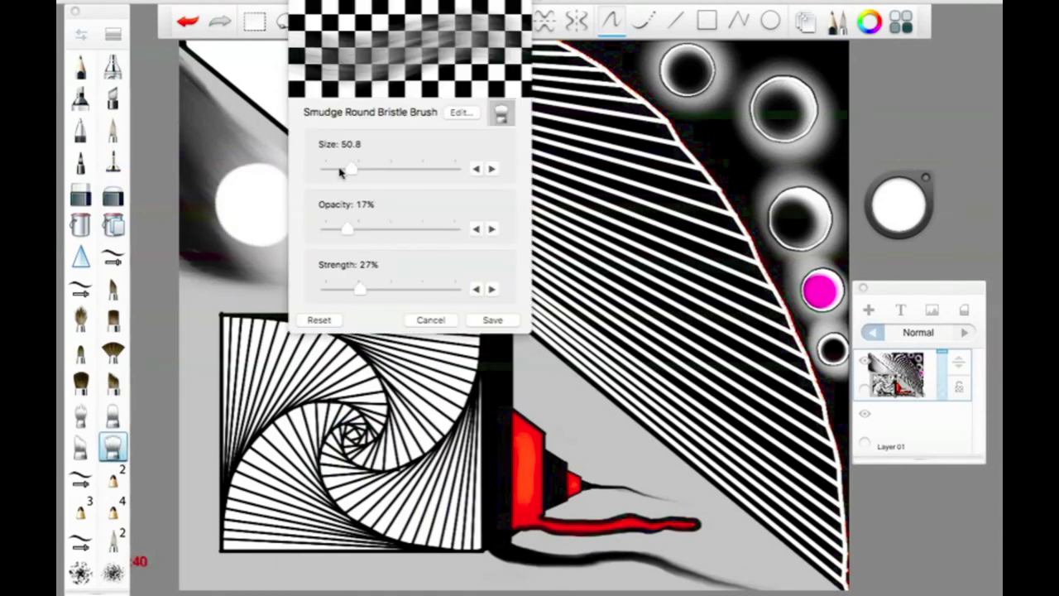
left_click(493, 320)
mouse_move(242, 206)
left_mouse_down()
mouse_move(264, 206)
mouse_move(257, 234)
left_mouse_up()
left_click(113, 67)
left_click(189, 23)
Enlarge the airbrush and spray a soft white glow over the white circle on the gradient patch
left_click(81, 34)
left_click_drag(332, 172, 345, 172)
left_click(492, 259)
left_click_drag(260, 232, 241, 216)
Change the colour to red and airbrush a smaller soft red dot in the centre of the white glow
left_click(900, 204)
left_click_drag(905, 203, 936, 209)
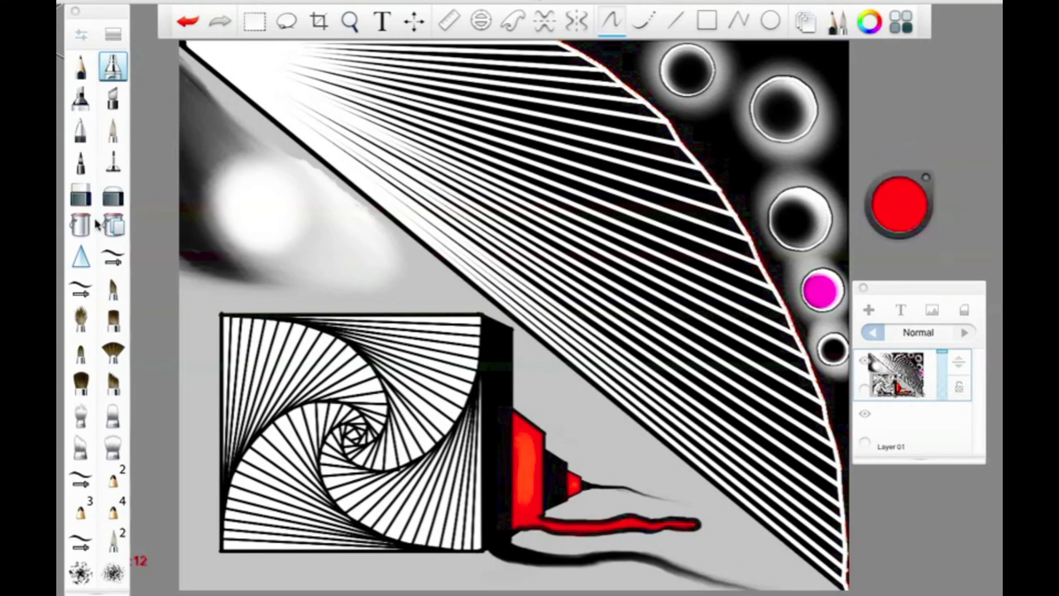
left_click(81, 34)
left_click(372, 229)
left_click_drag(345, 169, 343, 170)
left_click(492, 260)
left_click_drag(258, 212, 264, 203)
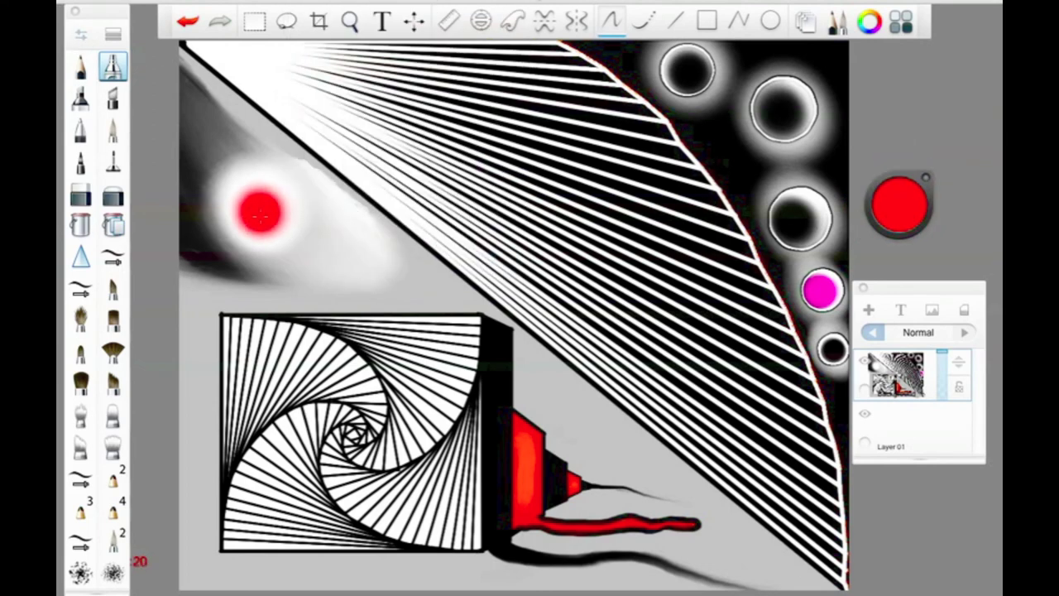
Smudge the red dot into a curving trail down the canvas's left edge with Smudge Flat Brush 3 at size 26.7, 20% opacity and 38% strength
left_click(113, 416)
key("super+alt+b")
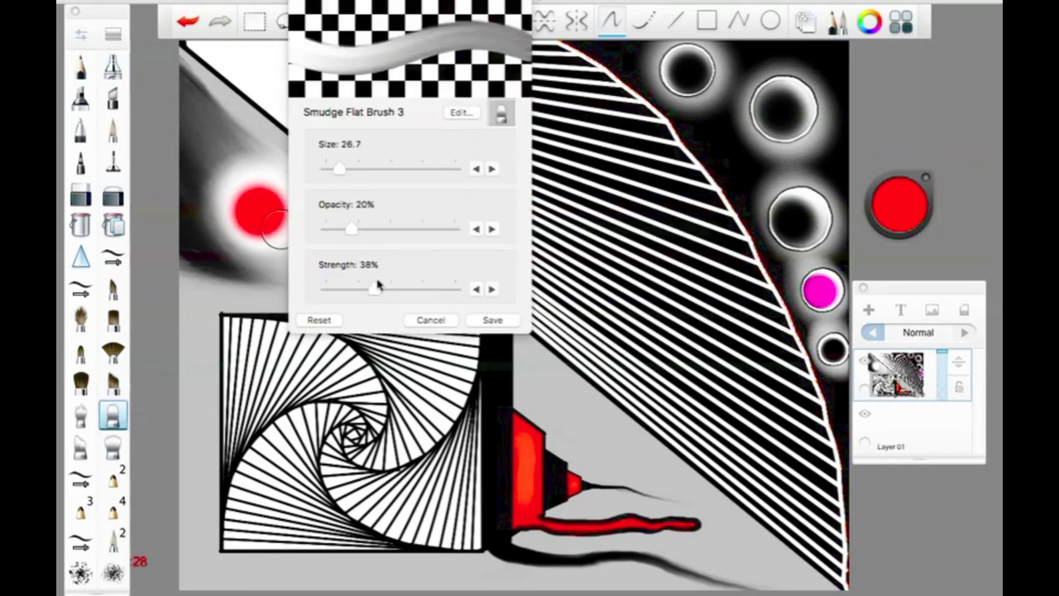
left_click(493, 319)
mouse_move(258, 211)
left_mouse_down()
mouse_move(187, 315)
mouse_move(195, 569)
left_mouse_up()
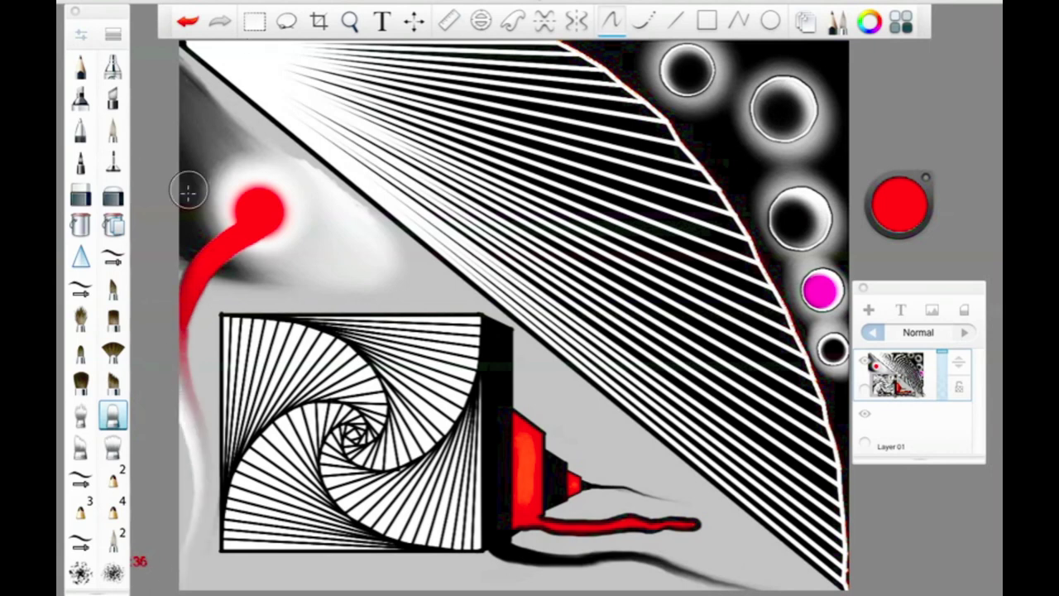
Paint a light pink circle inside the red dot with the Paintbrush at size 30.3 and 100% opacity
left_click(114, 130)
key("super+alt+b")
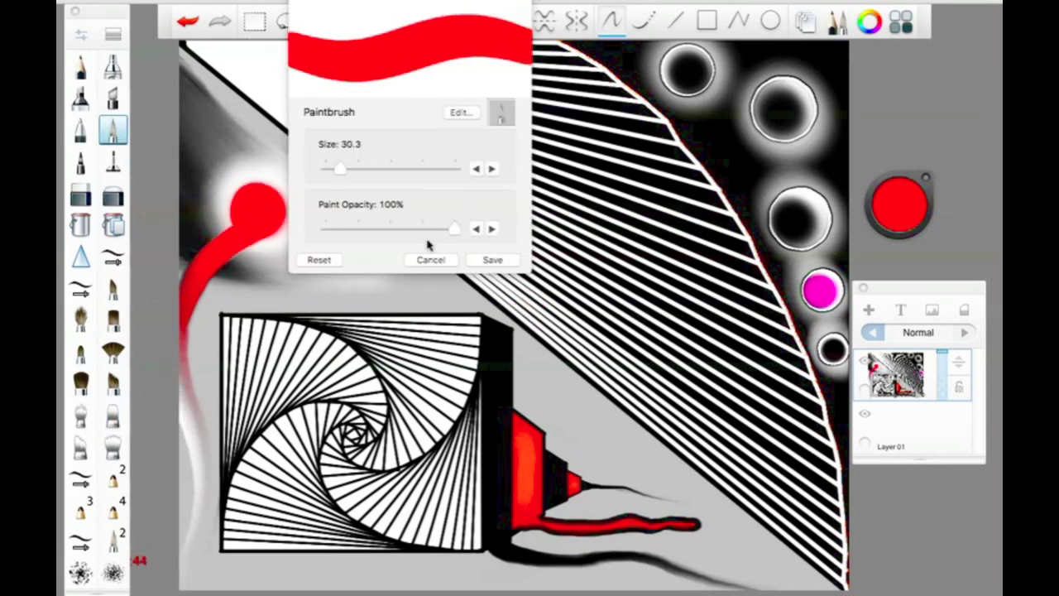
left_click(492, 260)
mouse_move(905, 186)
left_mouse_down()
mouse_move(908, 130)
mouse_move(906, 169)
left_mouse_up()
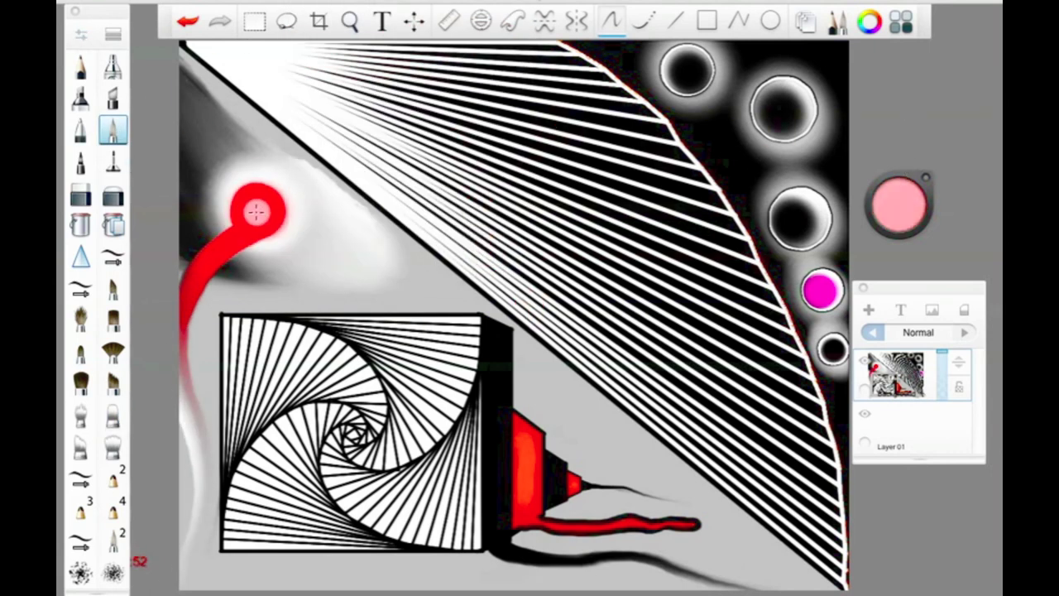
left_click_drag(257, 213, 269, 210)
Reduce the size of Smudge Flat Brush 3 and smudge the pink circle down along the red trail, undoing and redrawing unsatisfactory strokes
left_click(113, 415)
left_click(81, 35)
left_click_drag(339, 168, 333, 171)
left_click(492, 321)
mouse_move(263, 210)
left_mouse_down()
mouse_move(189, 307)
mouse_move(207, 434)
left_mouse_up()
left_click(187, 21)
mouse_move(262, 209)
left_mouse_down()
mouse_move(192, 327)
mouse_move(192, 550)
left_mouse_up()
mouse_move(263, 209)
left_mouse_down()
mouse_move(198, 323)
mouse_move(197, 546)
left_mouse_up()
left_click(187, 21)
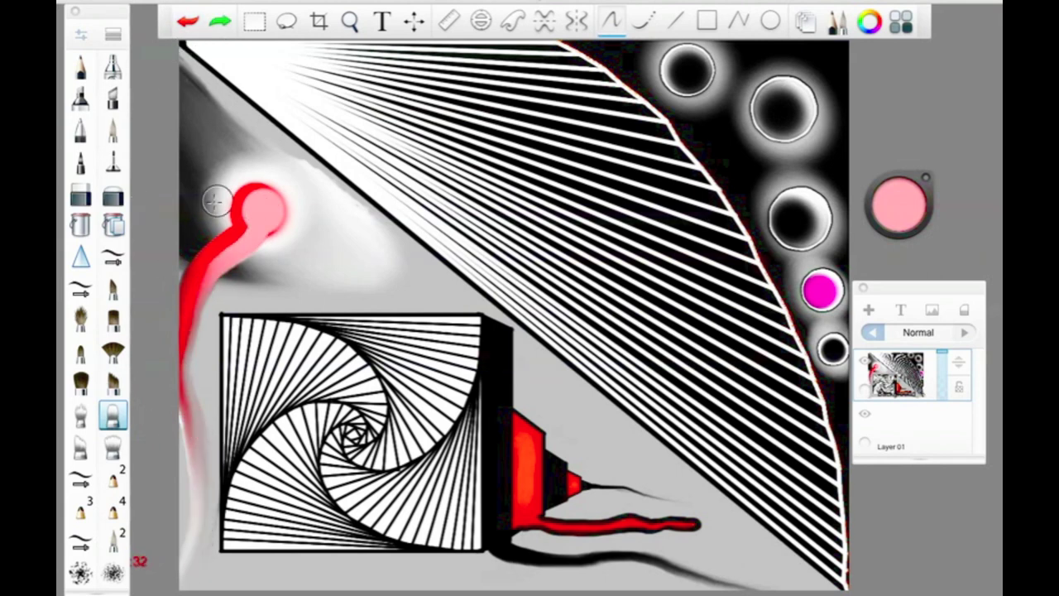
mouse_move(261, 209)
left_mouse_down()
mouse_move(192, 418)
mouse_move(198, 547)
left_mouse_up()
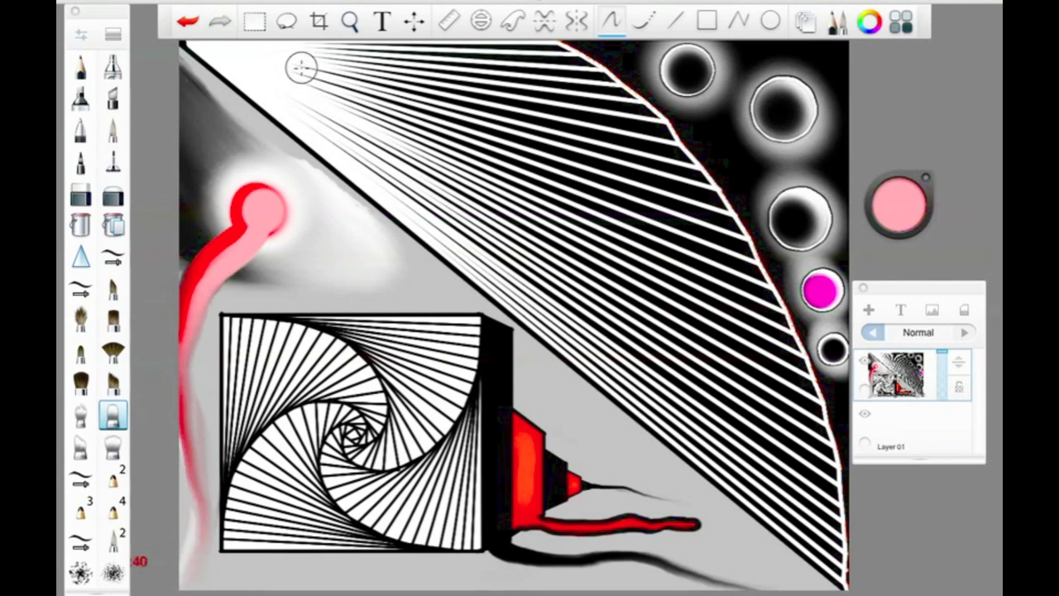
Sharpen the edges of the red-and-pink trail with the Sharpen brush
left_click(80, 261)
left_click(87, 38)
left_click_drag(364, 169, 349, 169)
left_click(429, 319)
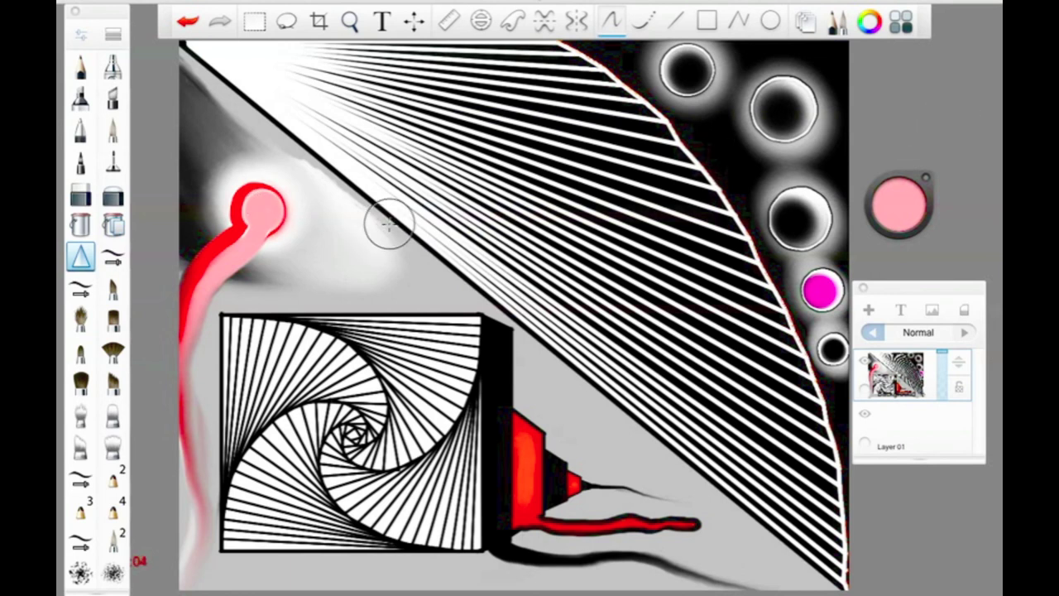
mouse_move(255, 225)
left_mouse_down()
mouse_move(193, 371)
mouse_move(197, 489)
mouse_move(197, 258)
left_mouse_up()
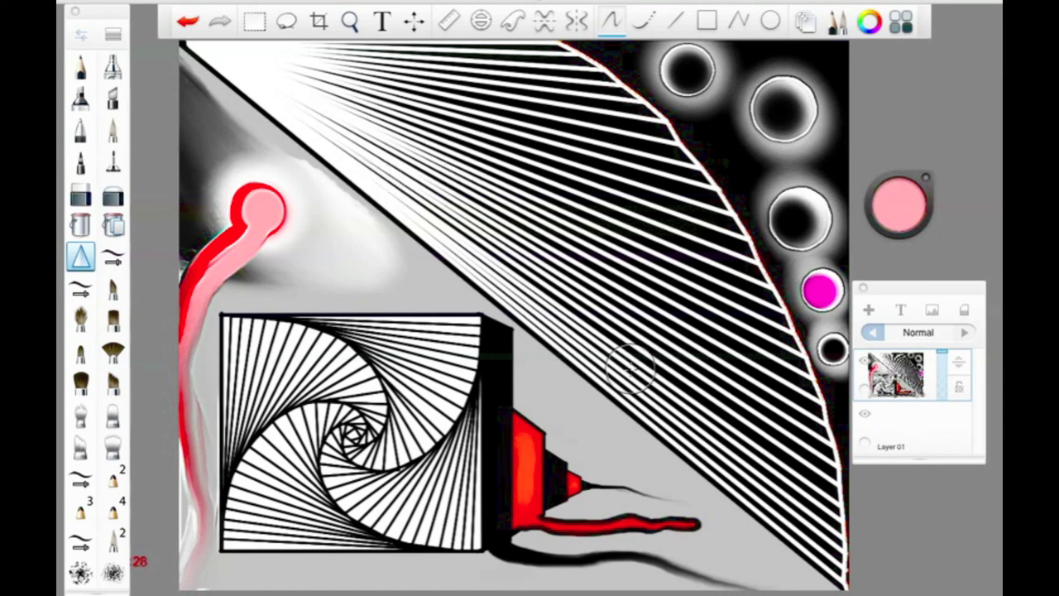
Shrink the Felt Pen and sign the artwork in black with the artist's initials above the red-and-black point
double_click(113, 162)
left_click_drag(333, 179, 319, 185)
left_click(492, 577)
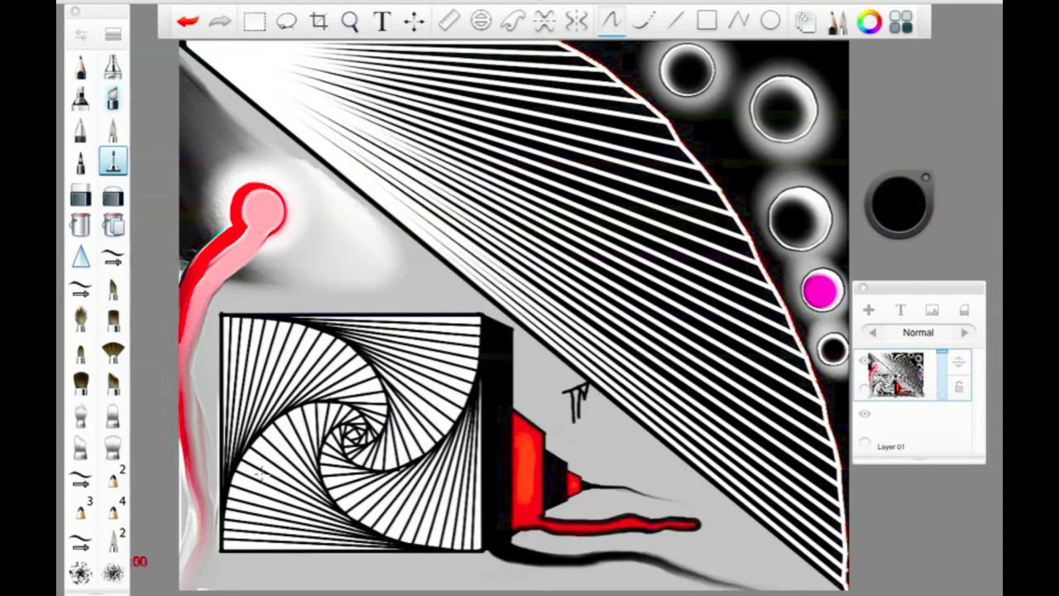
Save the artwork as a PNG file named "Blhite and Wack" in the Pictures folder
left_click(176, 1)
left_click(186, 68)
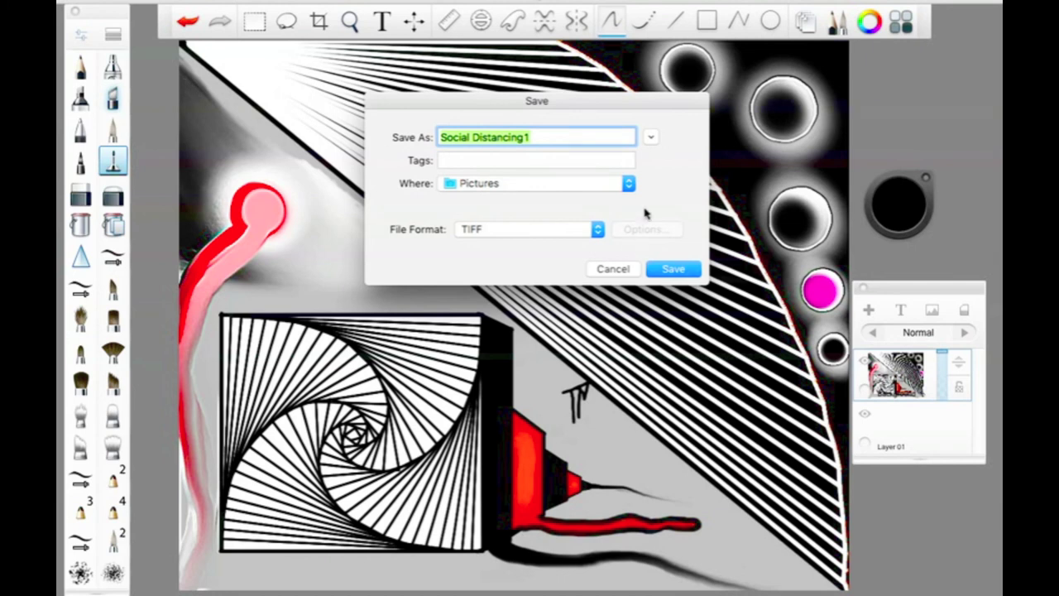
type("Blit")
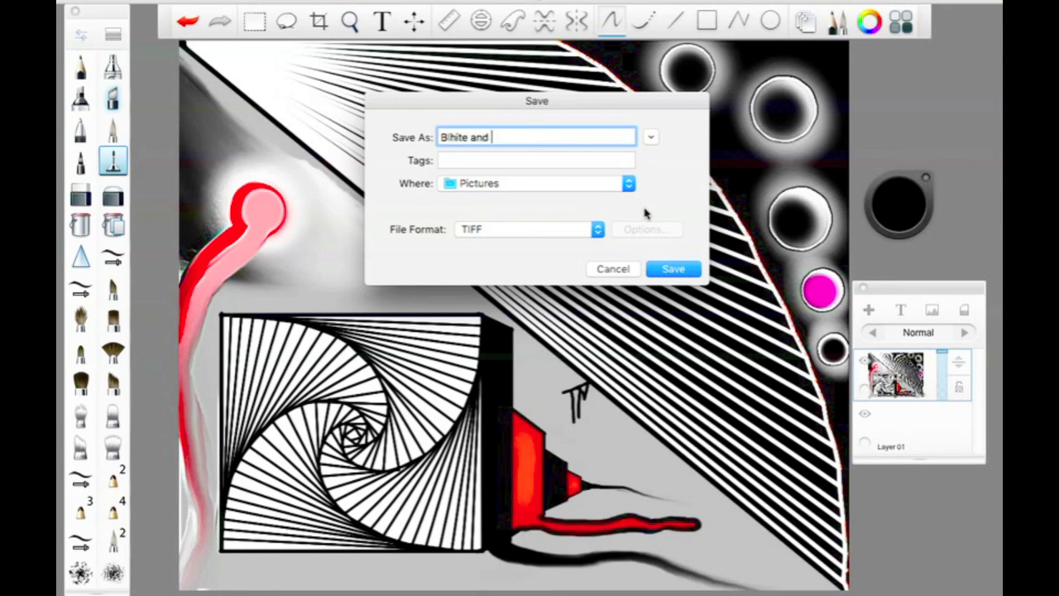
left_click(529, 229)
left_click(496, 263)
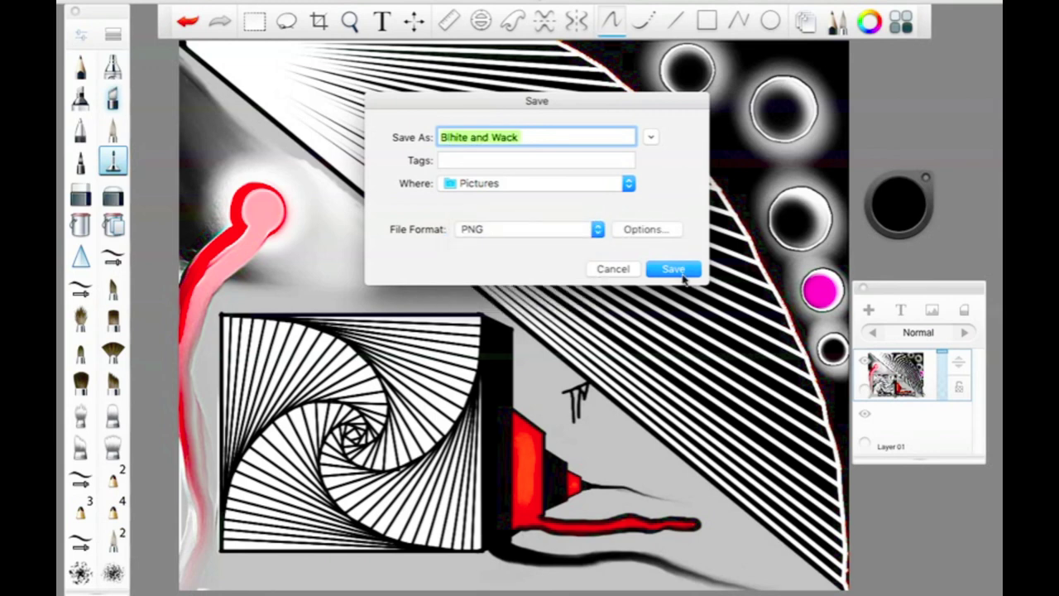
left_click(673, 269)
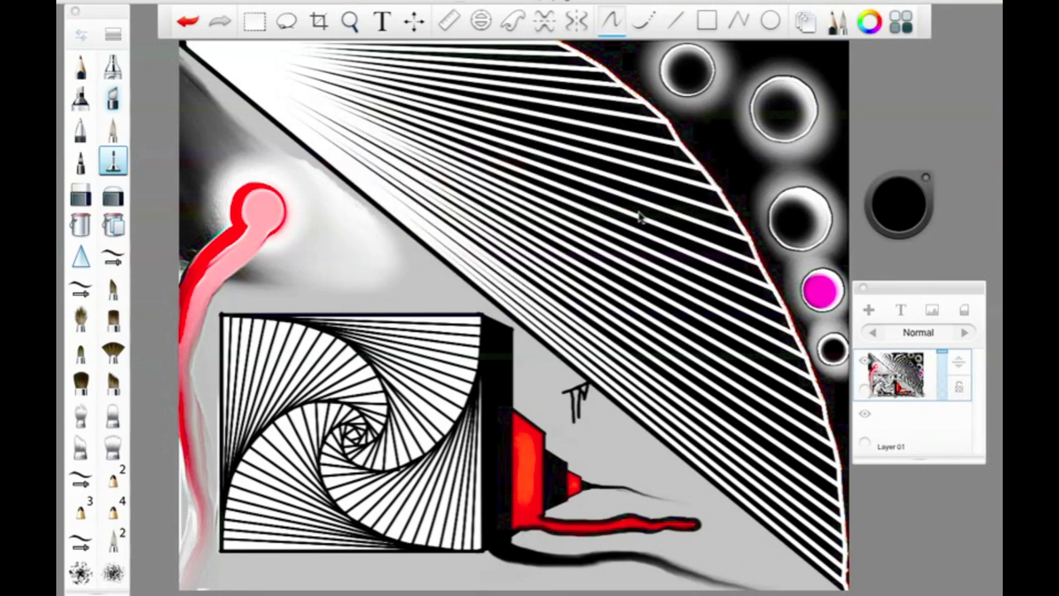